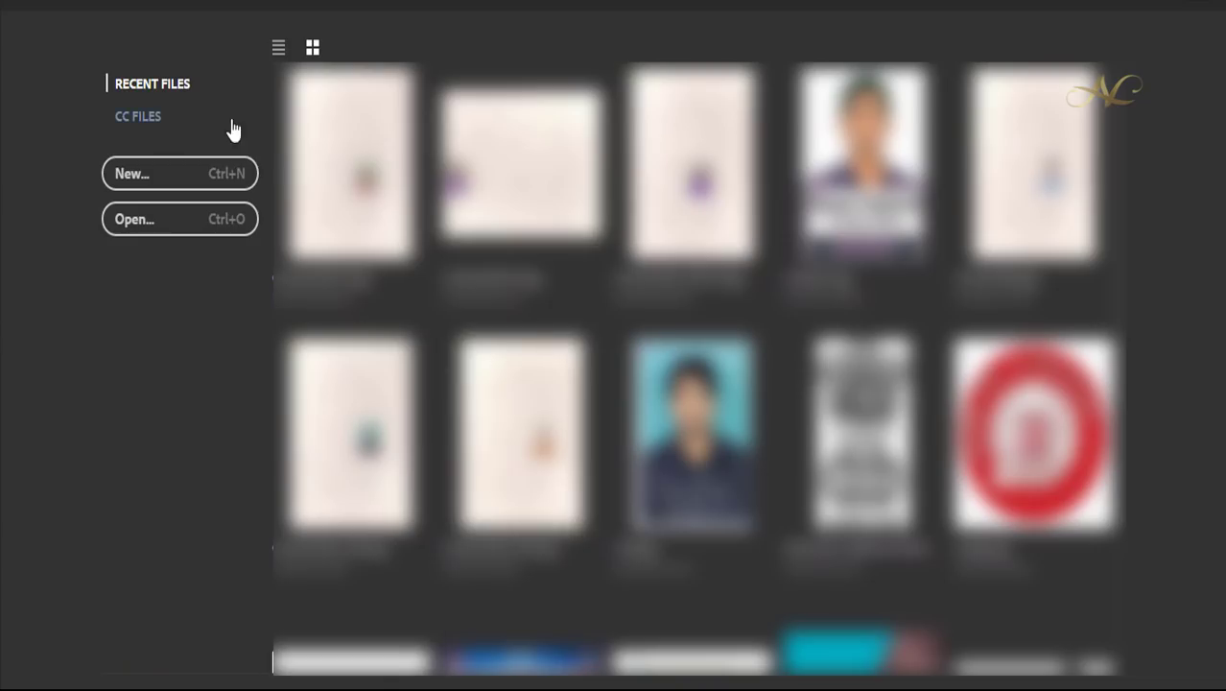
Create a new document 35 mm wide and 45 mm high at 300 pixels/inch
{"action": "left_click", "coordinate": [137, 180]}
{"action": "left_click", "coordinate": [958, 144]}
{"action": "left_click", "coordinate": [940, 286]}
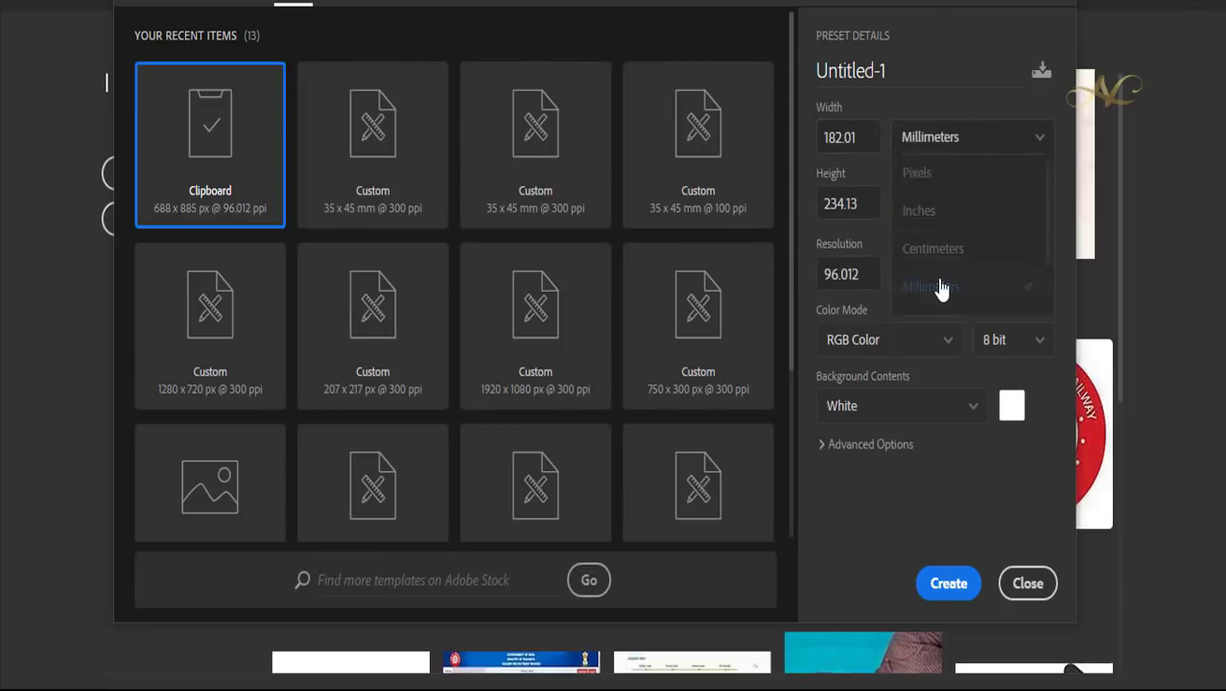
{"action": "left_click", "coordinate": [856, 139]}
{"action": "type", "text": "35"}
{"action": "key", "text": "Tab"}
{"action": "type", "text": "45"}
{"action": "key", "text": "Tab"}
{"action": "type", "text": "300"}
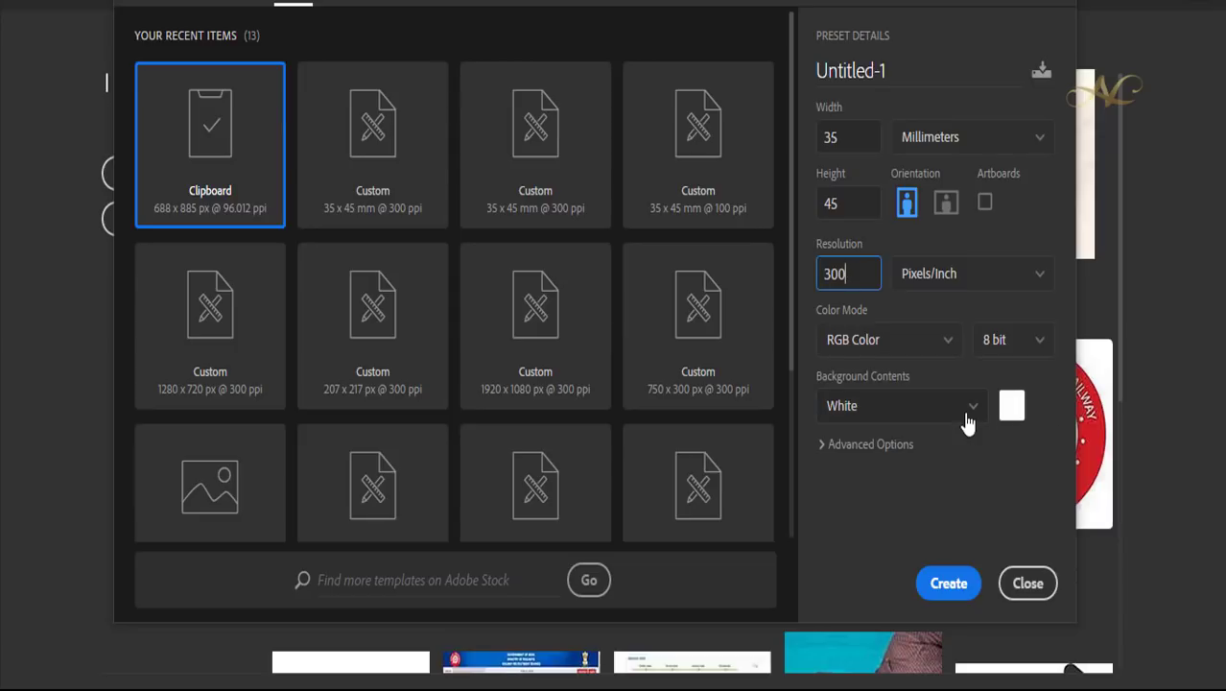
{"action": "left_click", "coordinate": [949, 584]}
Unlock the background layer and place the desktop photo "DSC_2xx9350 copy" so that it fills the canvas
{"action": "left_click", "coordinate": [1193, 482]}
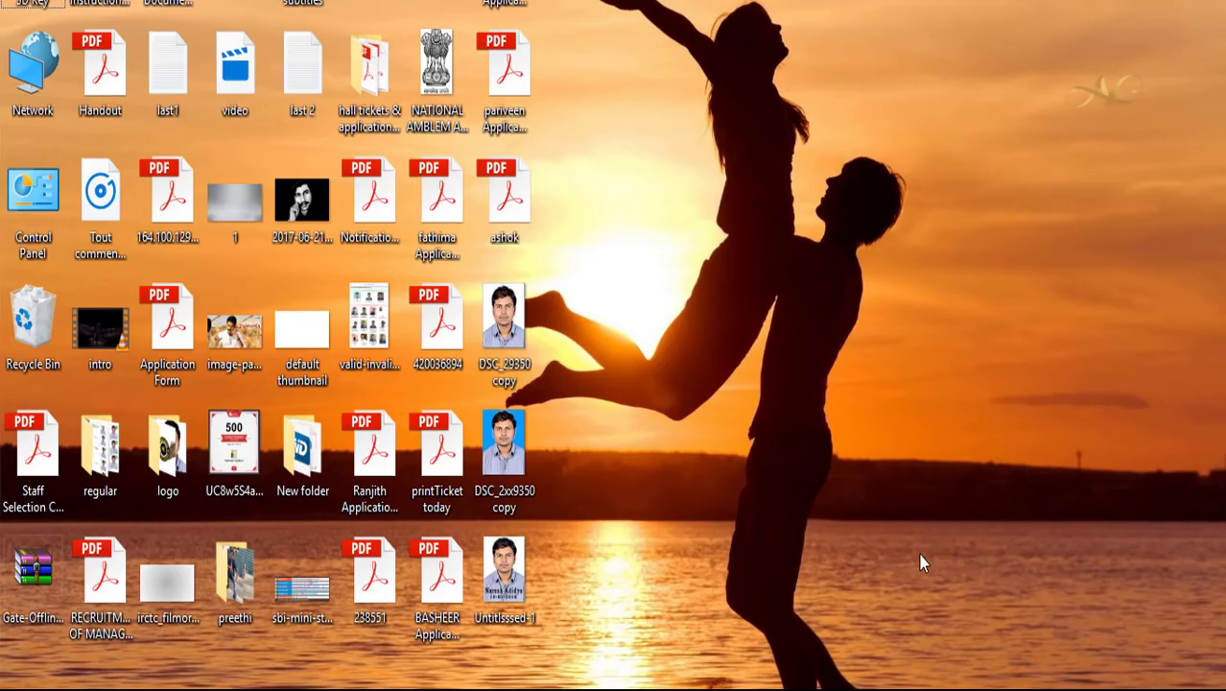
{"action": "left_click_drag", "start_coordinate": [538, 465], "coordinate": [485, 256]}
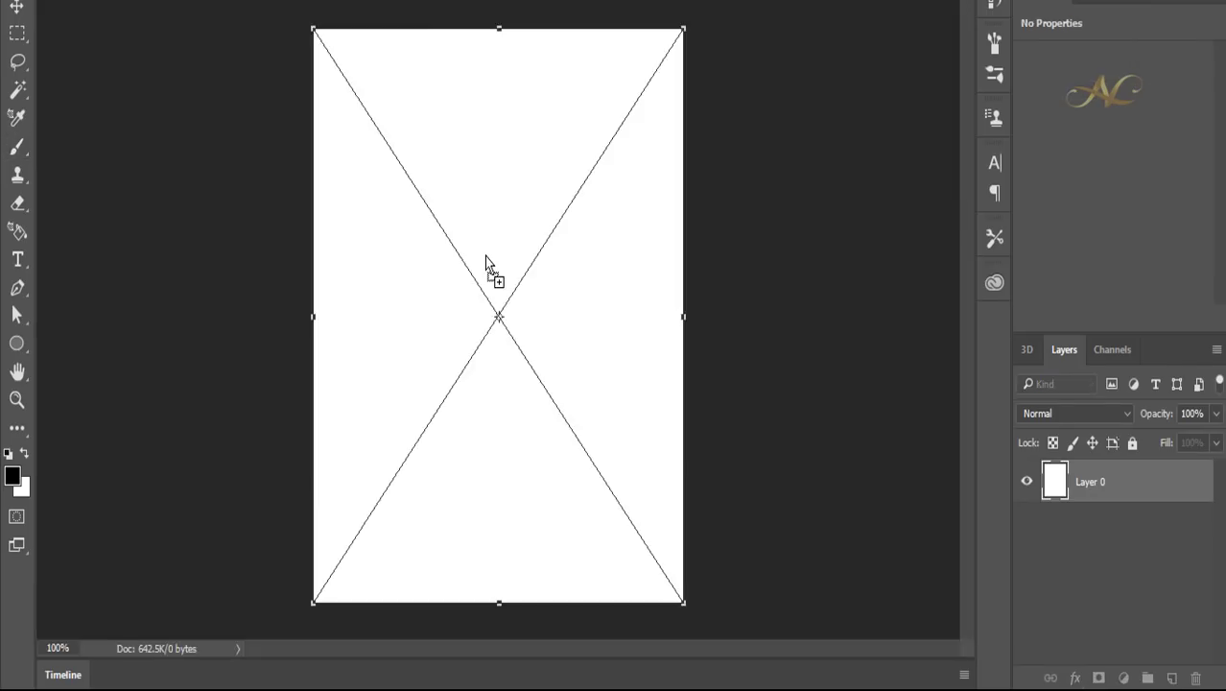
{"action": "left_click", "coordinate": [614, 42]}
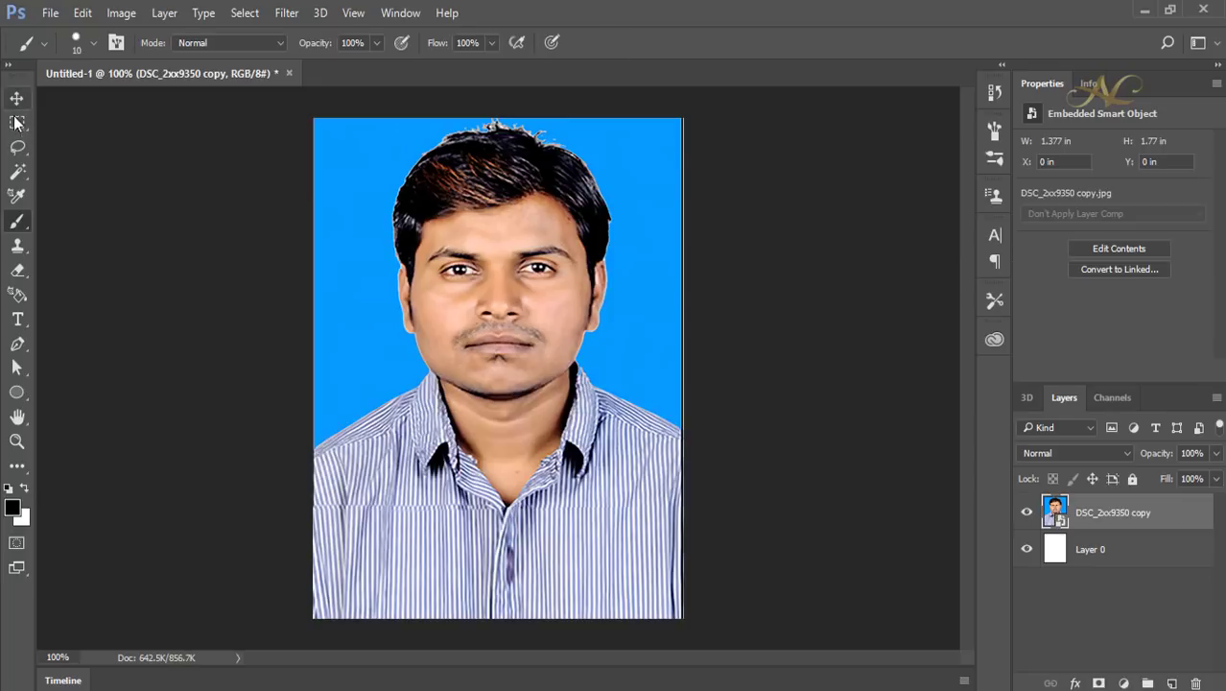
Select the blue background with the Magic Wand, invert the selection, and copy the man onto a new layer
{"action": "left_click", "coordinate": [16, 172]}
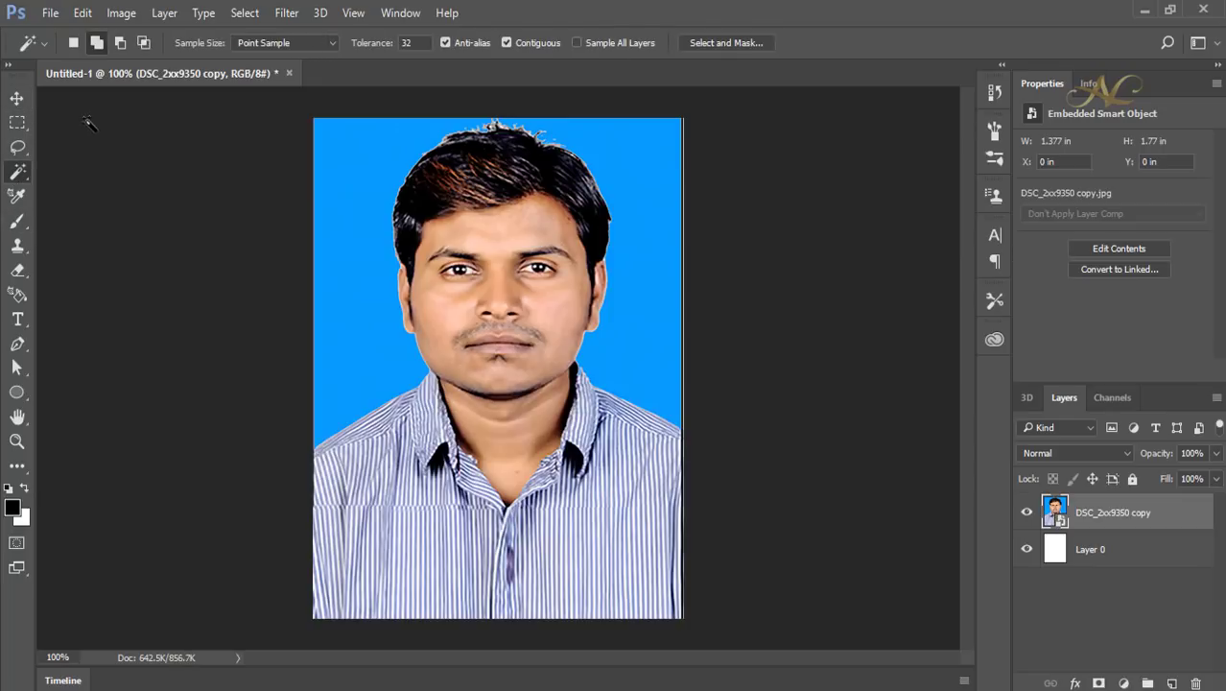
{"action": "left_click", "coordinate": [384, 164]}
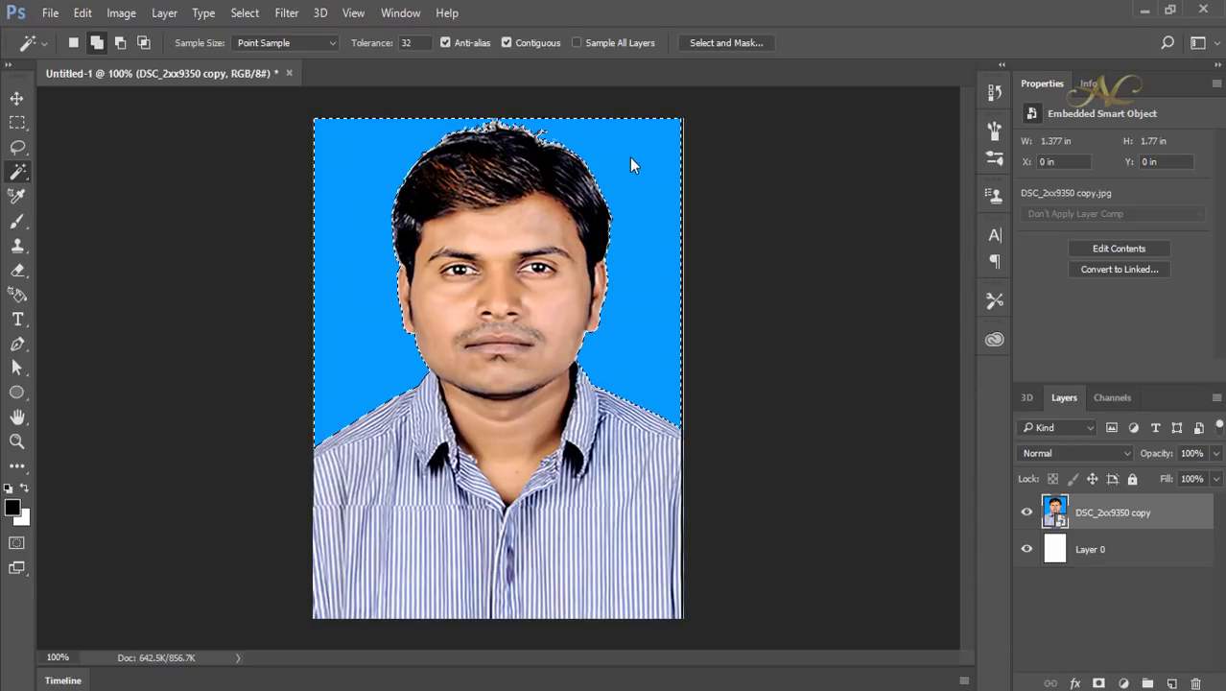
{"action": "right_click", "coordinate": [630, 277]}
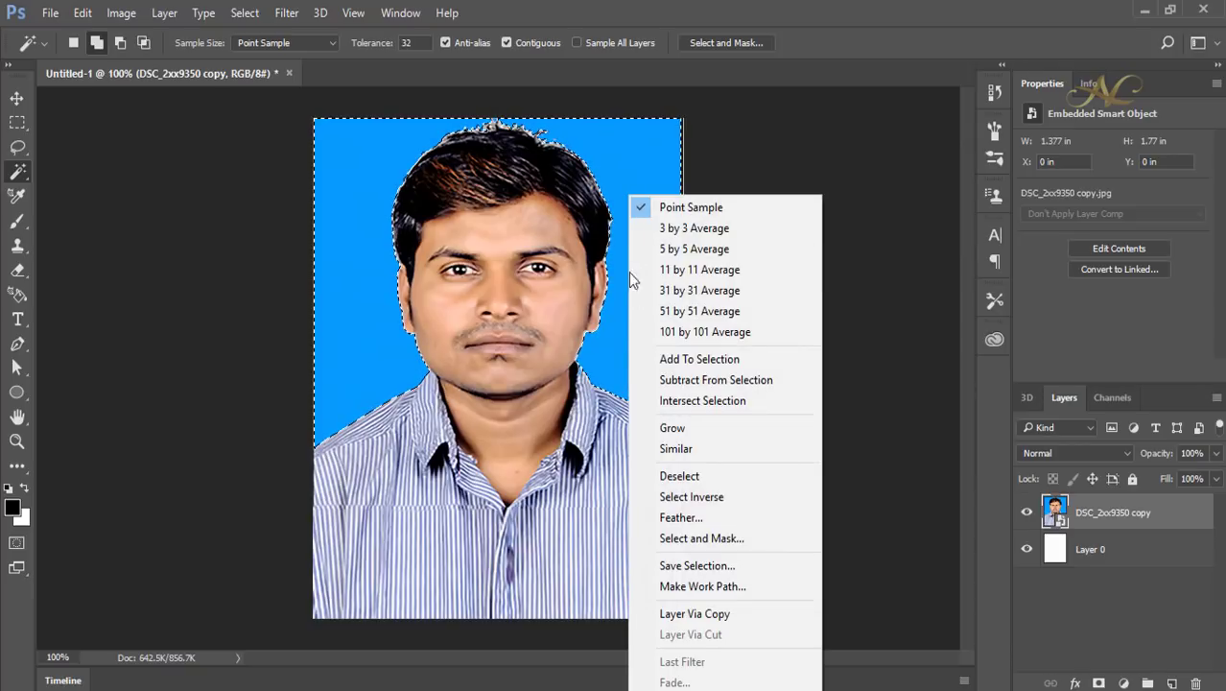
{"action": "left_click", "coordinate": [699, 499]}
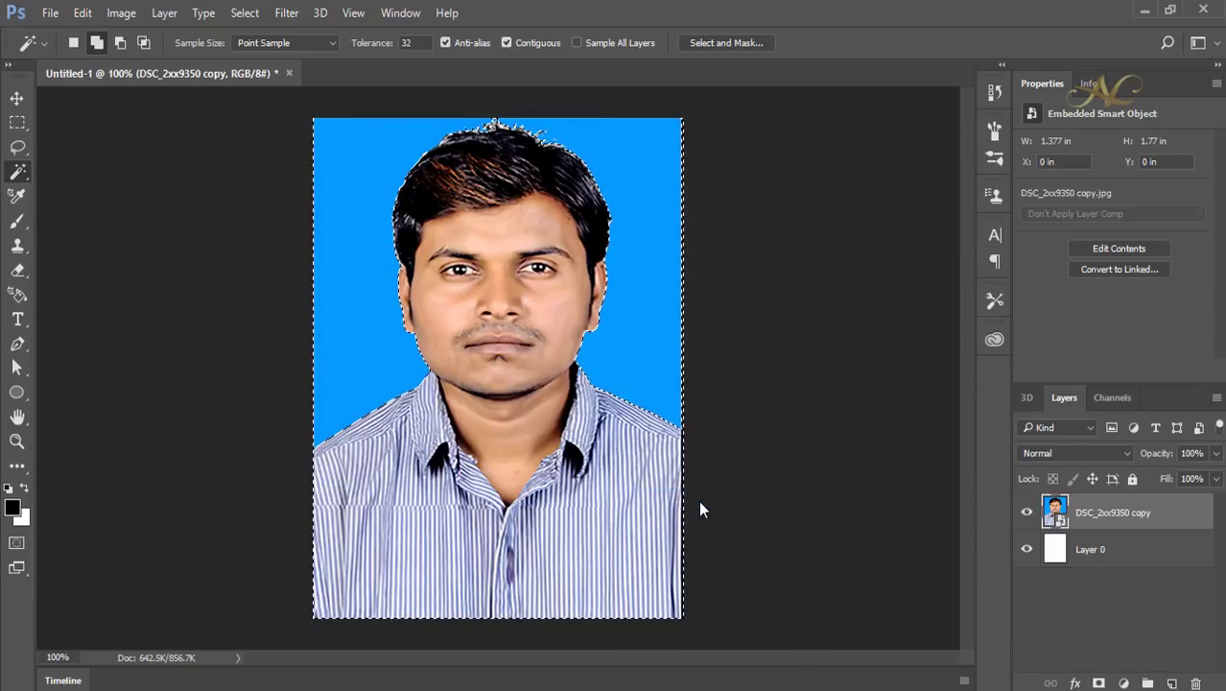
{"action": "key", "text": "ctrl+j"}
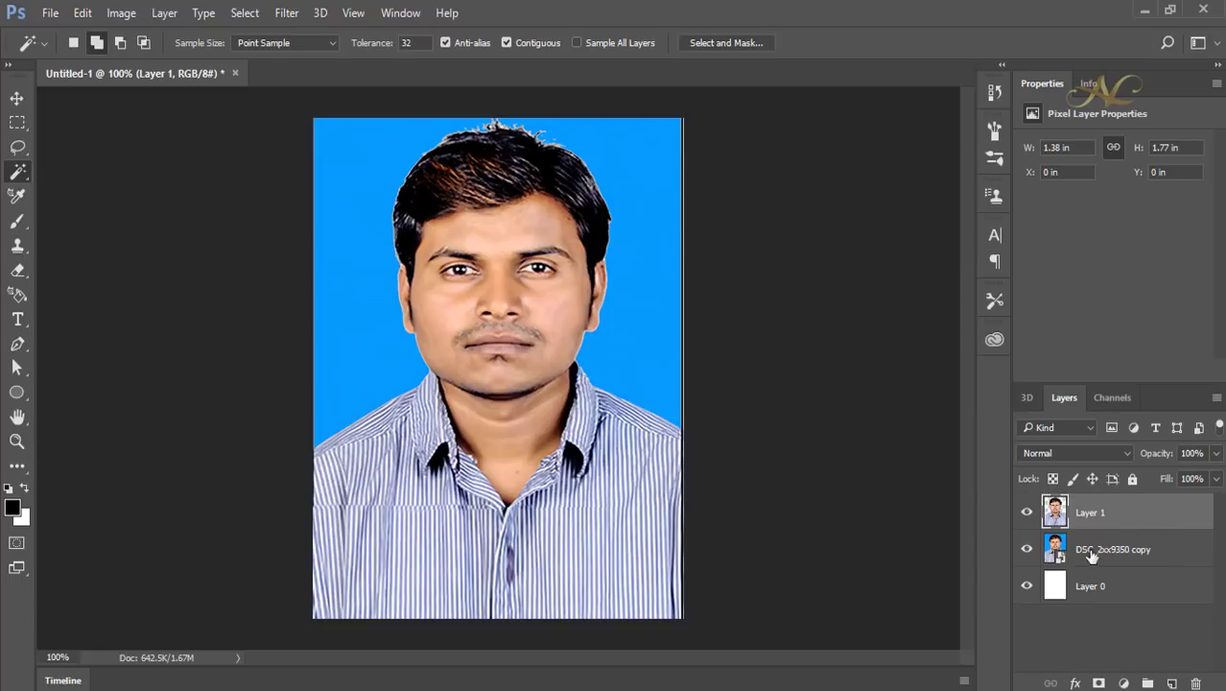
Delete the original DSC_2xx9350 copy layer and paint over the leftover blue around the hair with a white brush on Layer 1
{"action": "left_click", "coordinate": [1026, 548]}
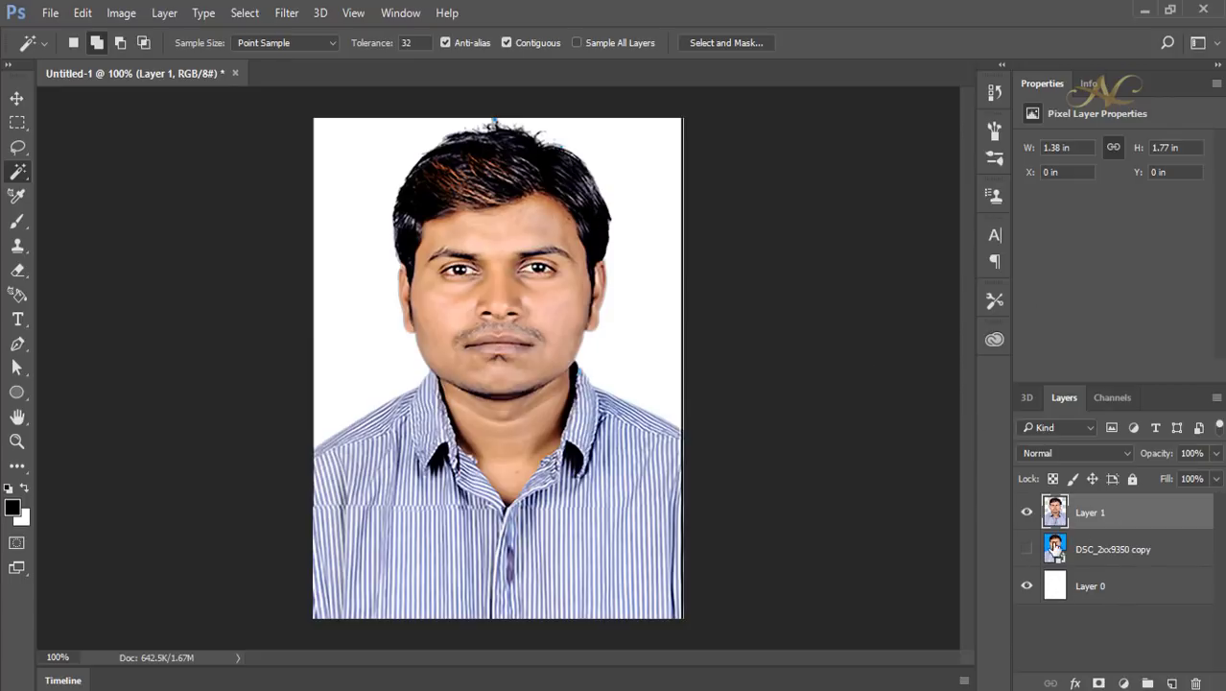
{"action": "right_click", "coordinate": [1105, 549]}
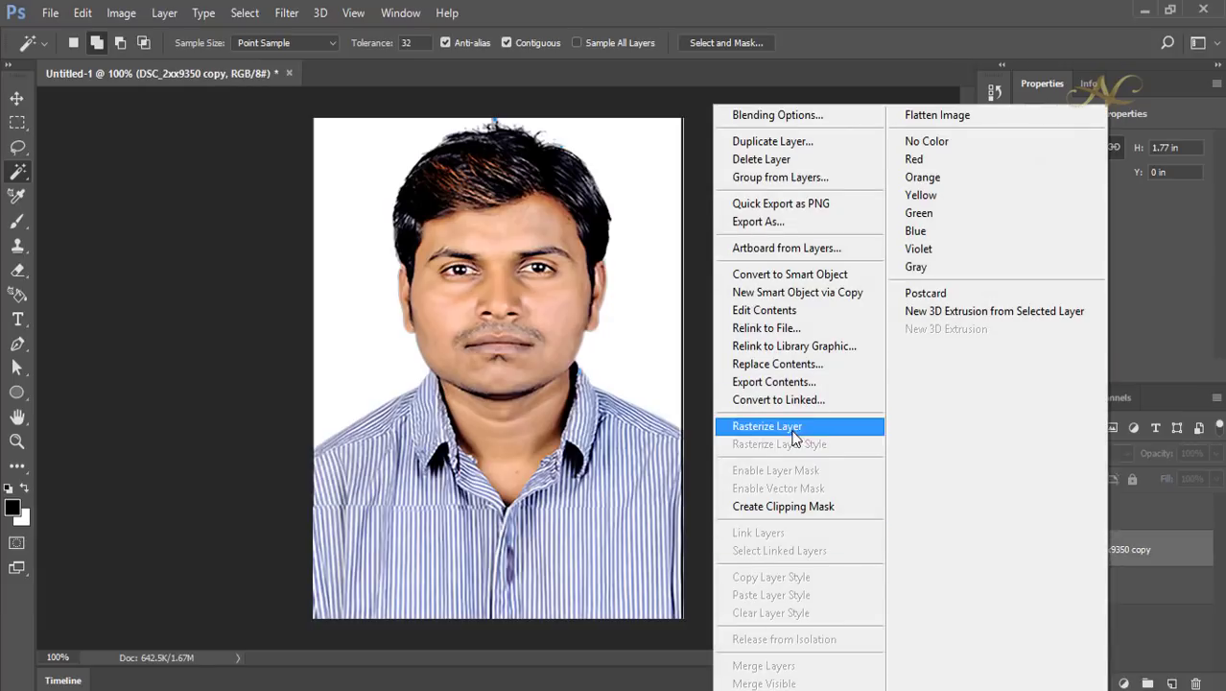
{"action": "left_click", "coordinate": [757, 159]}
{"action": "left_click", "coordinate": [576, 276]}
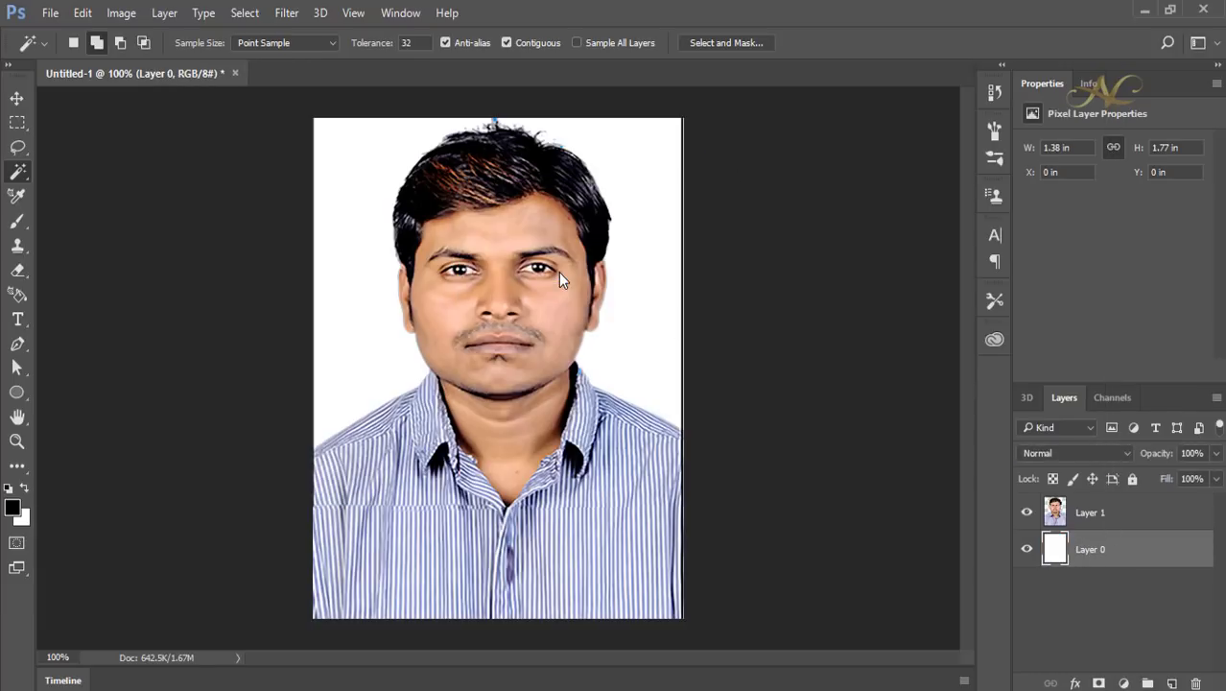
{"action": "key", "text": "b"}
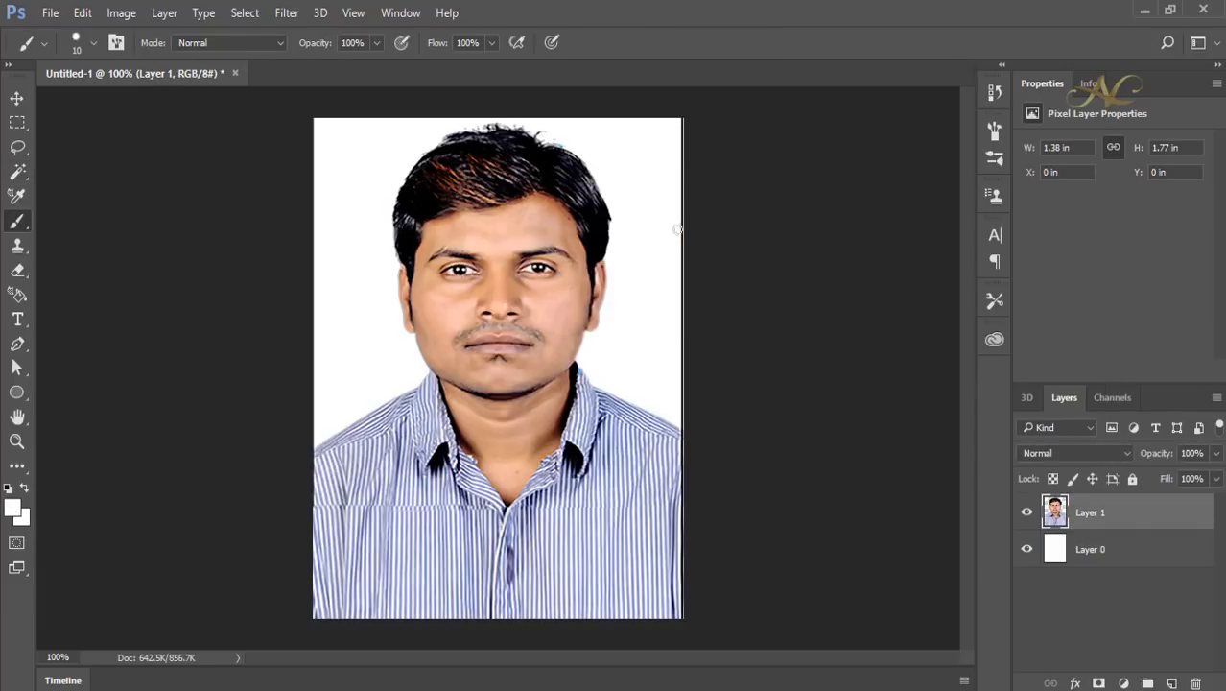
Set up the Type tool with a 24 pt size and black (000000) text color
{"action": "left_click", "coordinate": [17, 319]}
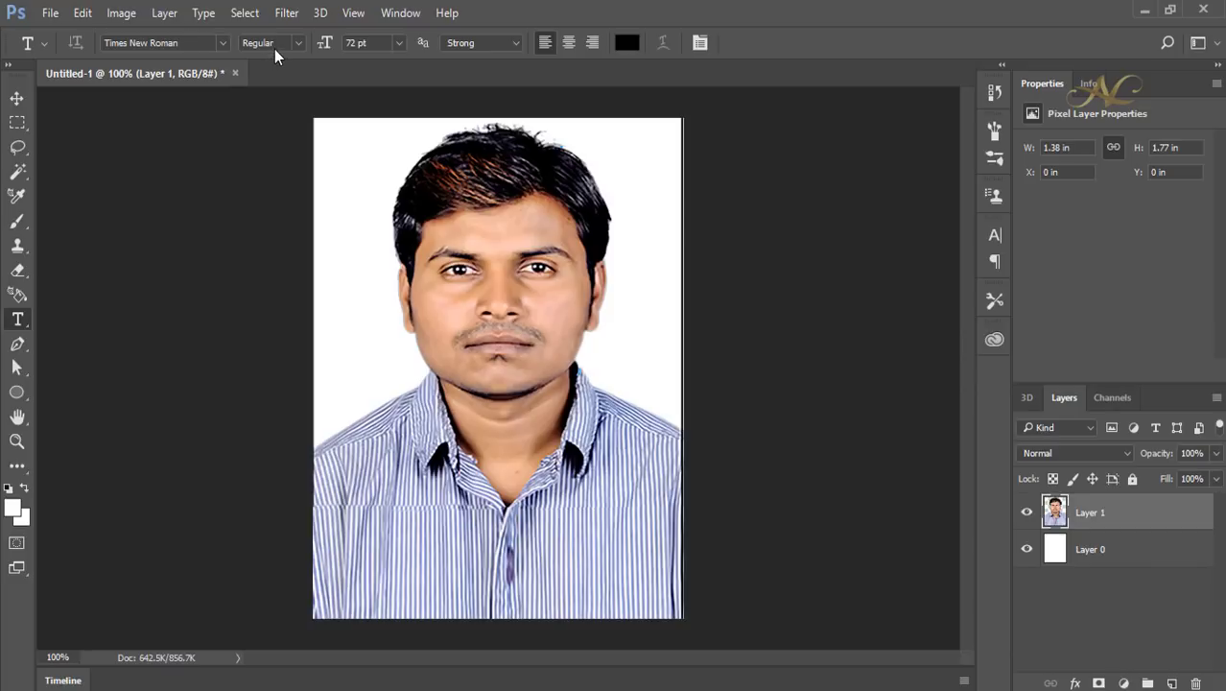
{"action": "left_click", "coordinate": [397, 43]}
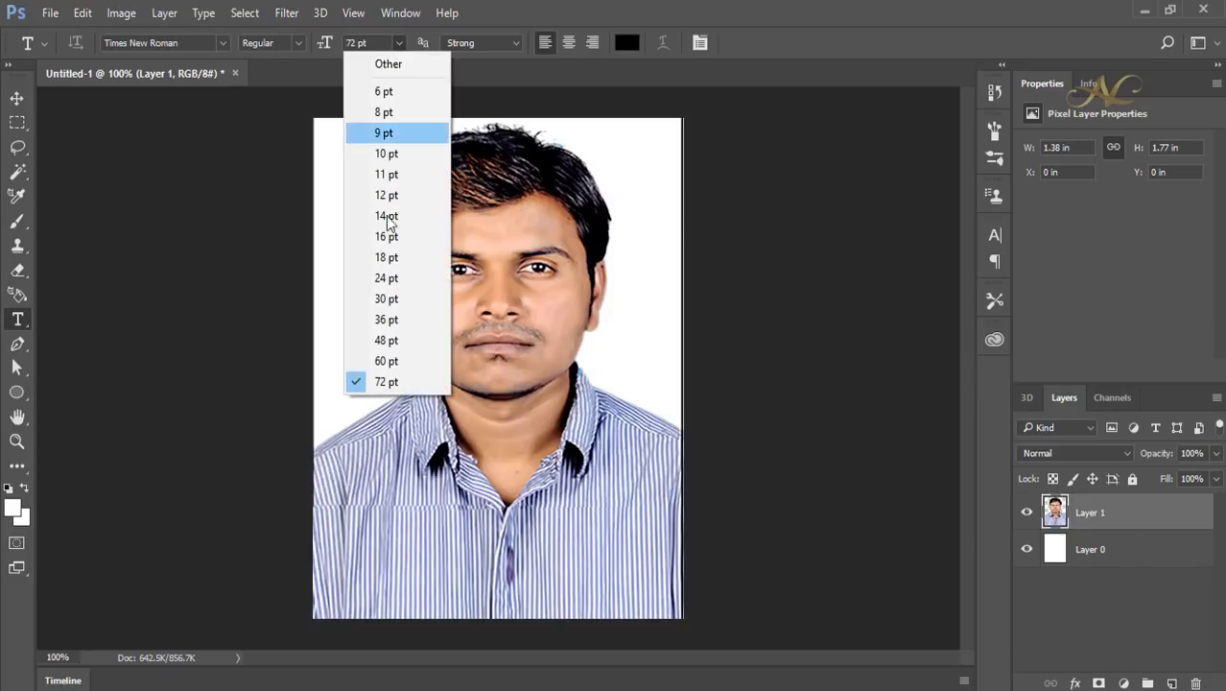
{"action": "left_click", "coordinate": [386, 278]}
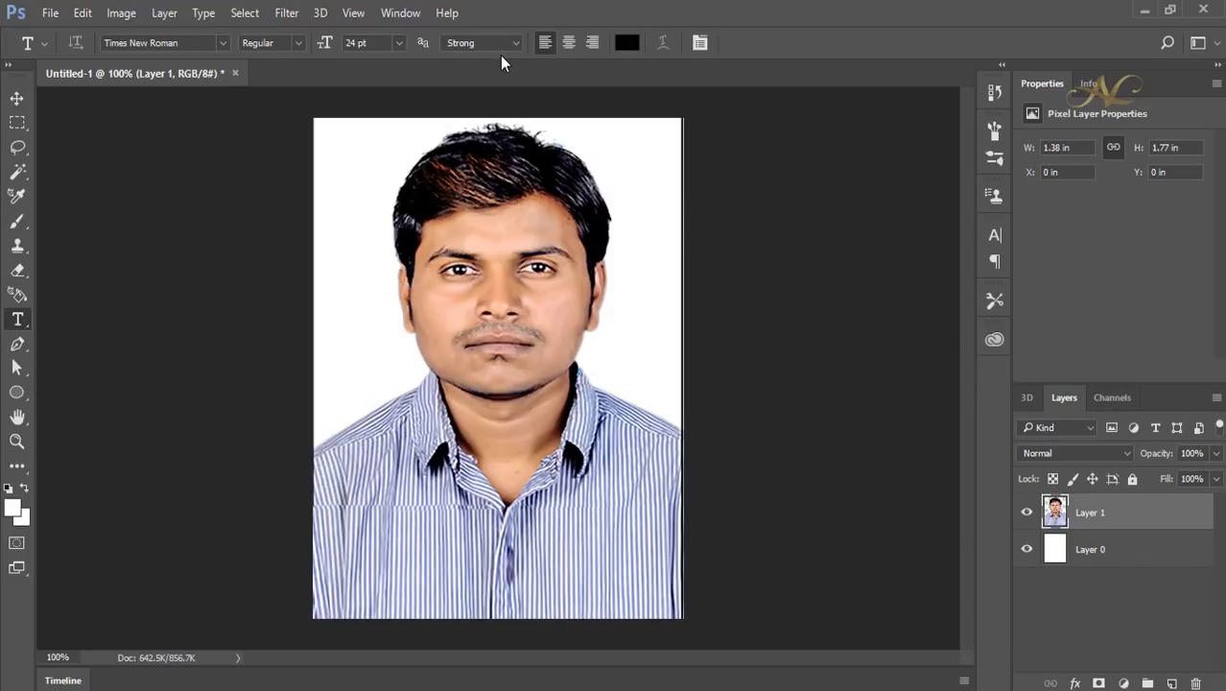
{"action": "left_click", "coordinate": [626, 43]}
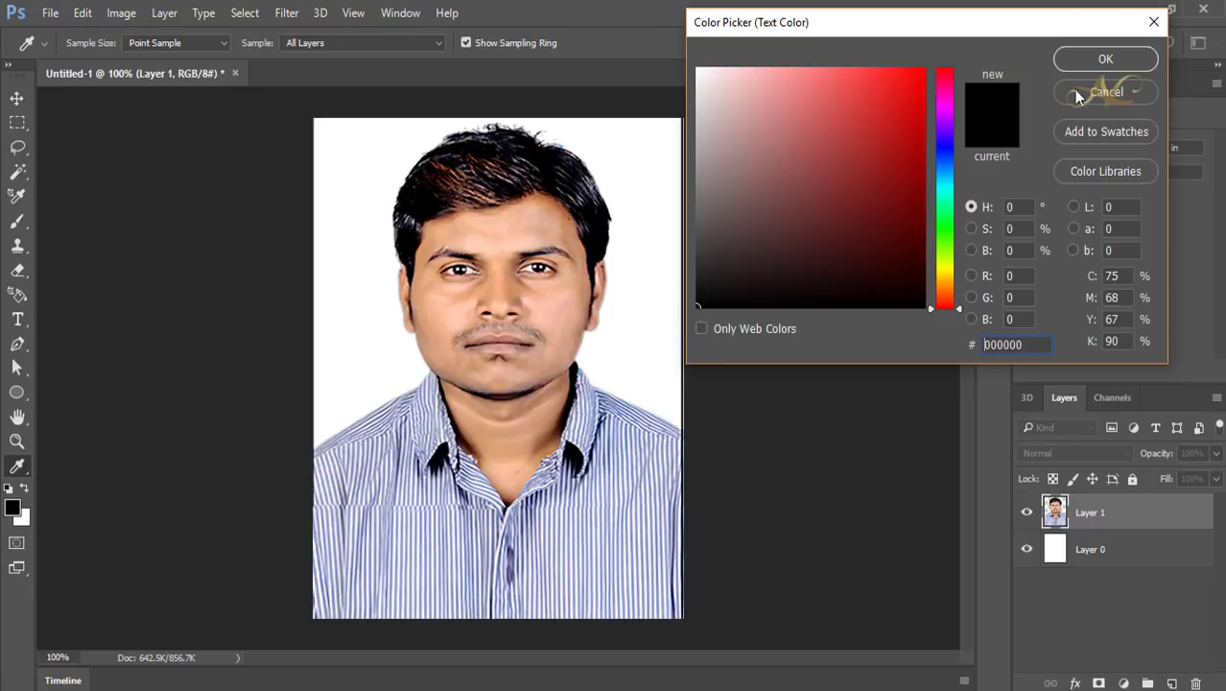
{"action": "left_click", "coordinate": [1100, 58]}
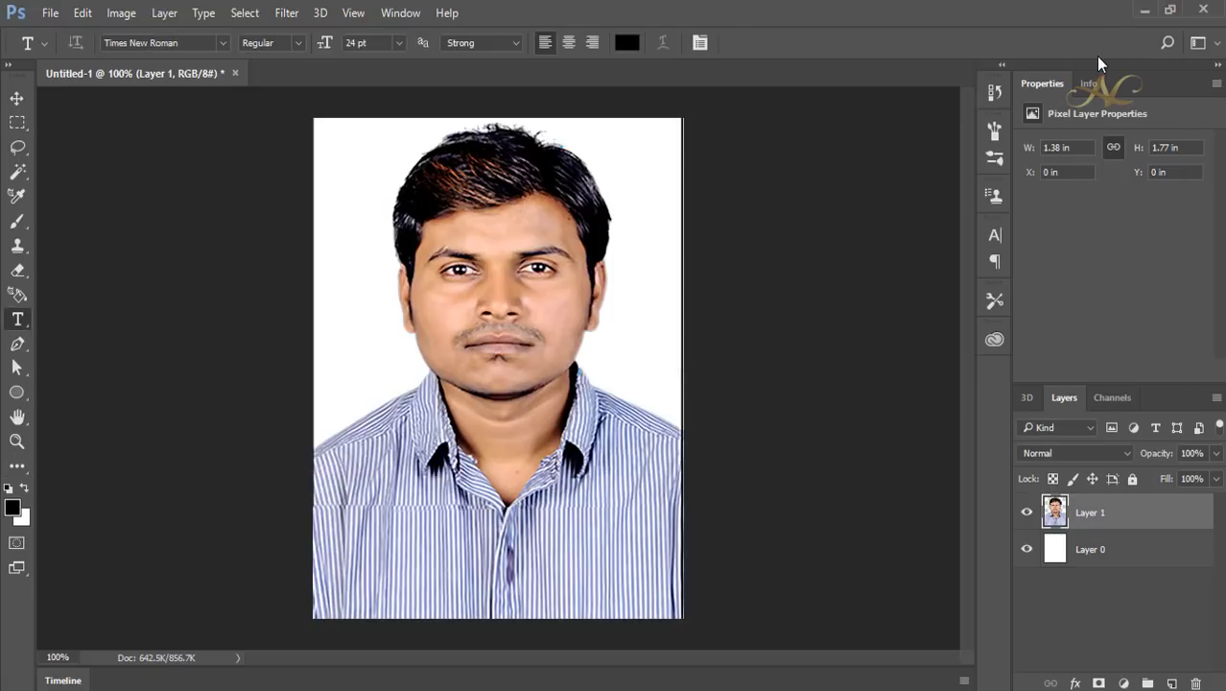
Add a text layer over the photo containing the person's full name
{"action": "left_click", "coordinate": [355, 389]}
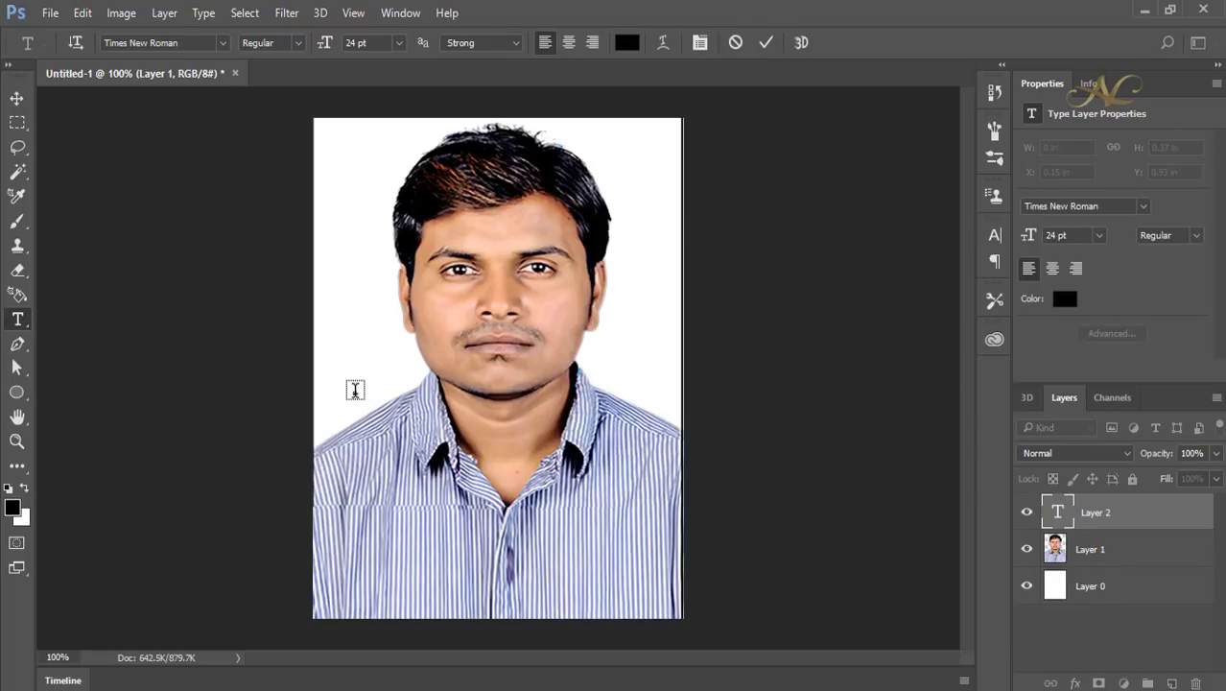
{"action": "key", "text": "ctrl+v"}
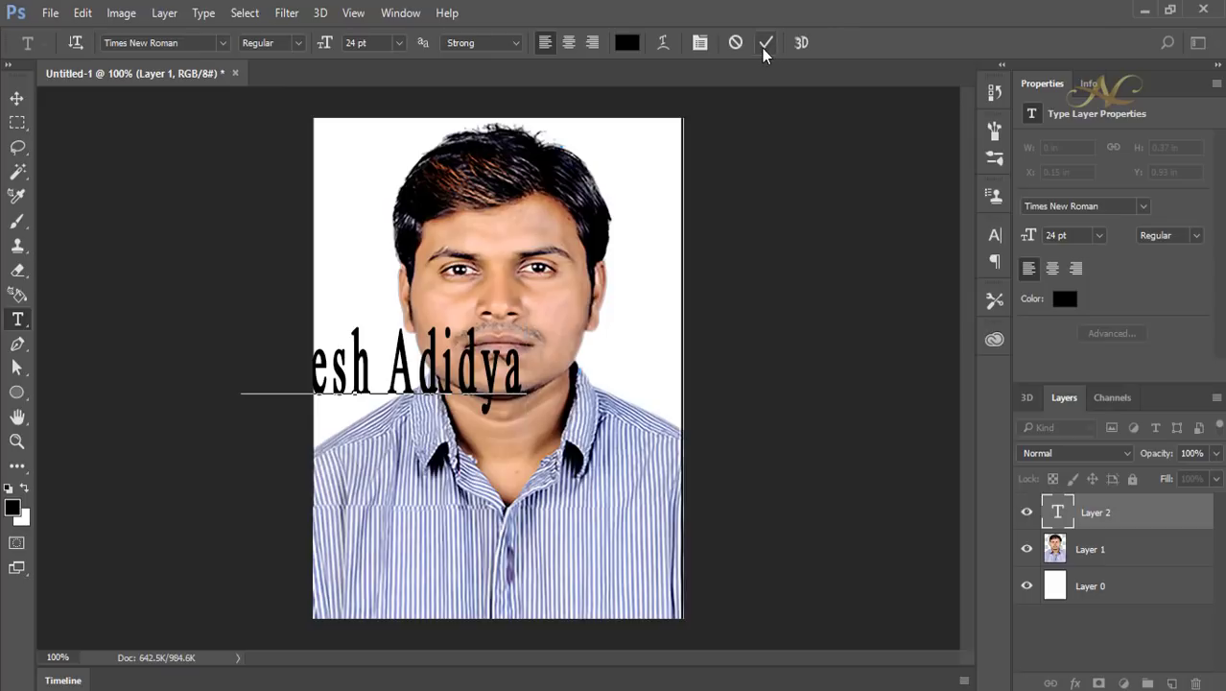
{"action": "left_click", "coordinate": [765, 45]}
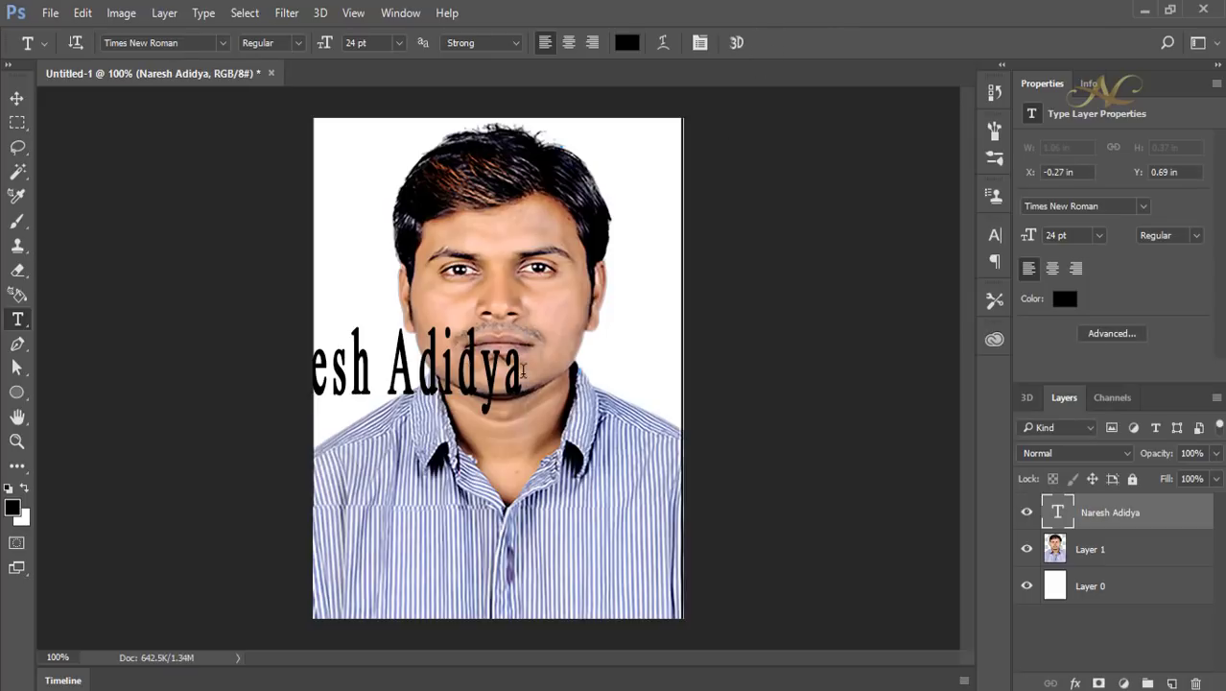
Move the name onto the shirt, scale its height to about 61%, and widen it to about 1.2 in
{"action": "left_click", "coordinate": [16, 99]}
{"action": "left_click_drag", "start_coordinate": [362, 361], "coordinate": [437, 470]}
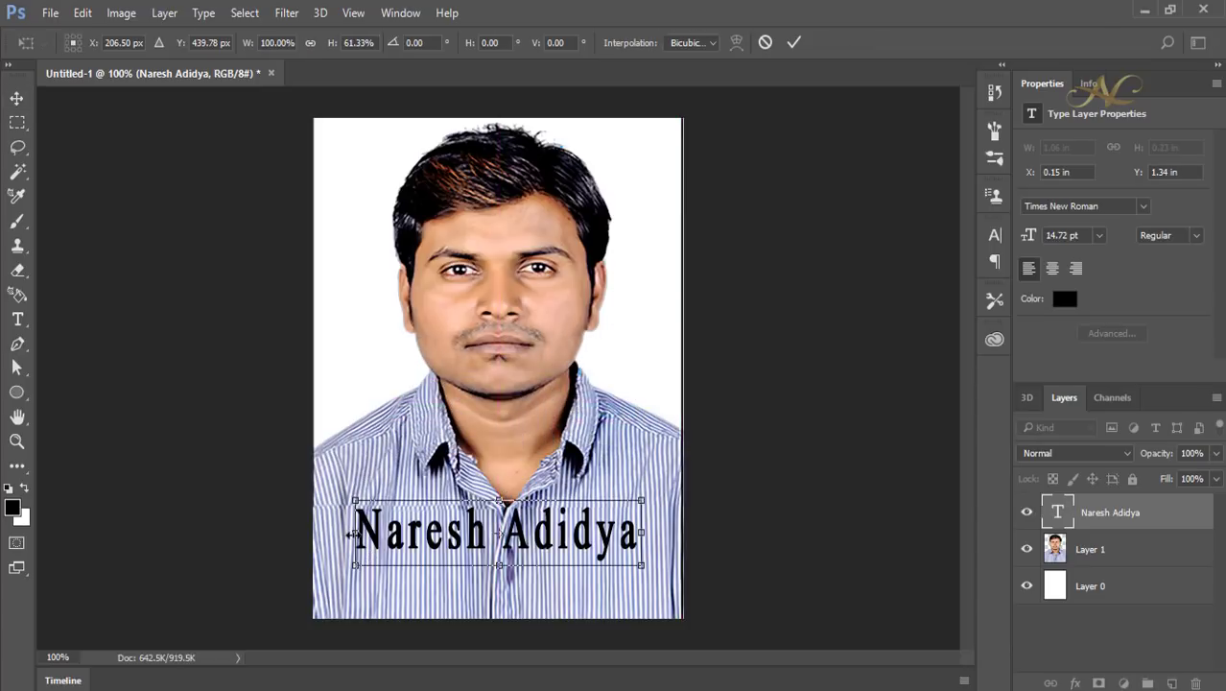
{"action": "left_click_drag", "start_coordinate": [350, 533], "coordinate": [335, 533]}
{"action": "left_click_drag", "start_coordinate": [641, 532], "coordinate": [666, 532]}
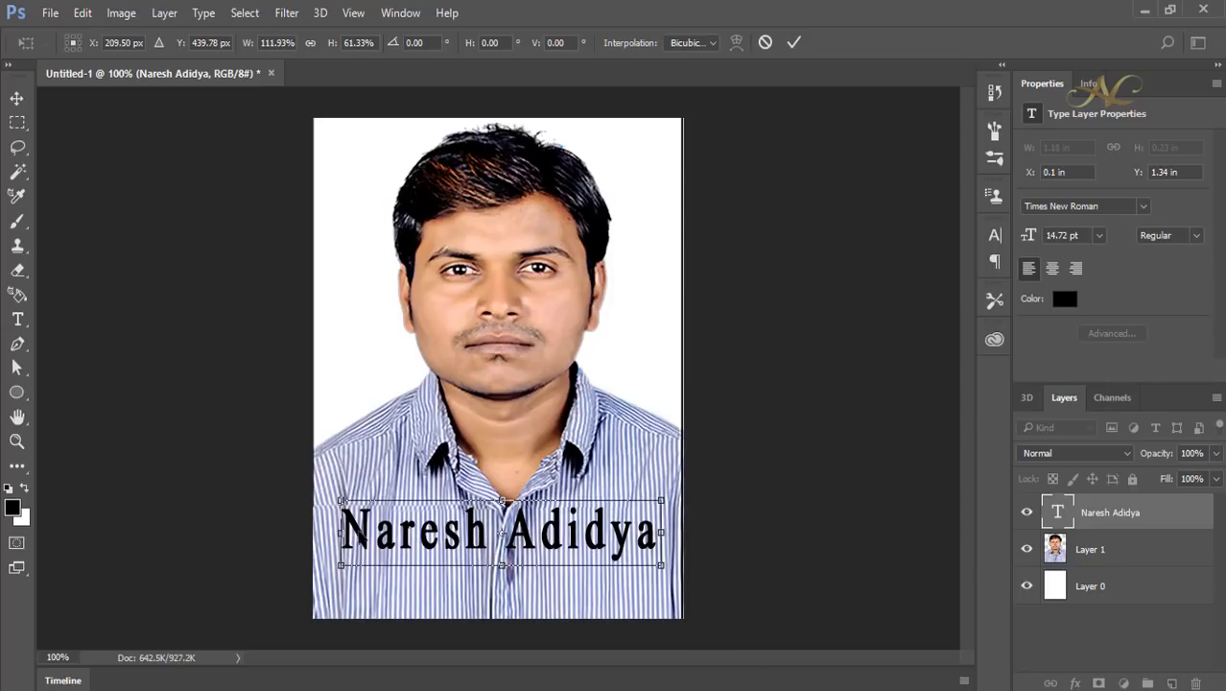
{"action": "left_click_drag", "start_coordinate": [337, 533], "coordinate": [334, 534]}
{"action": "left_click", "coordinate": [793, 42]}
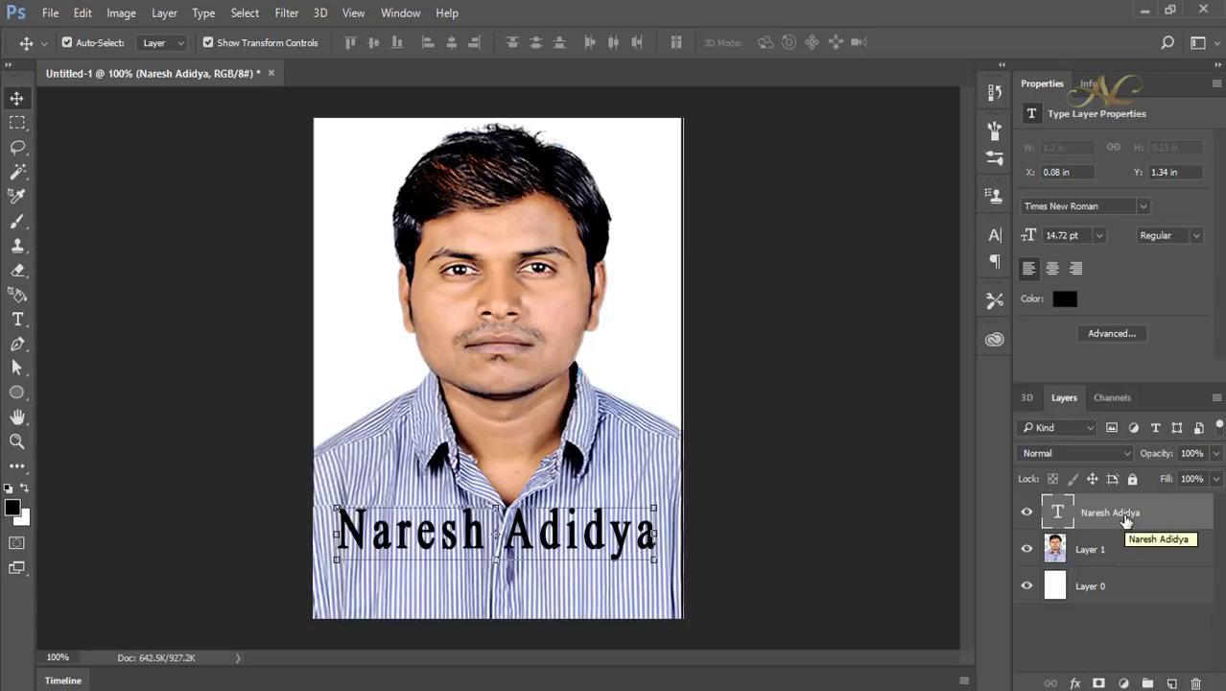
Duplicate the name text layer and move the copy straight down to Y 1.51 in, directly below the original
{"action": "key", "text": "ctrl+j"}
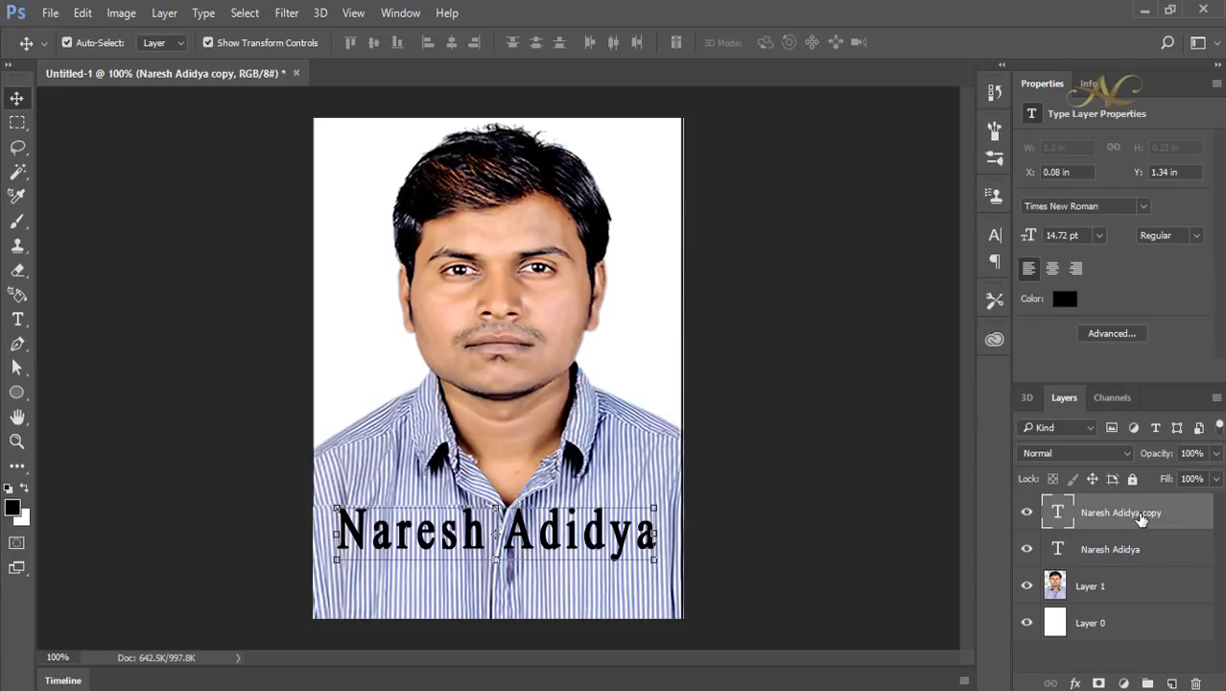
{"action": "key", "text": "shift+Down"}
{"action": "key", "text": "shift+Down"}
{"action": "key", "text": "shift+Down"}
{"action": "key", "text": "shift+Down"}
{"action": "key", "text": "shift+Down"}
{"action": "key", "text": "shift+Down"}
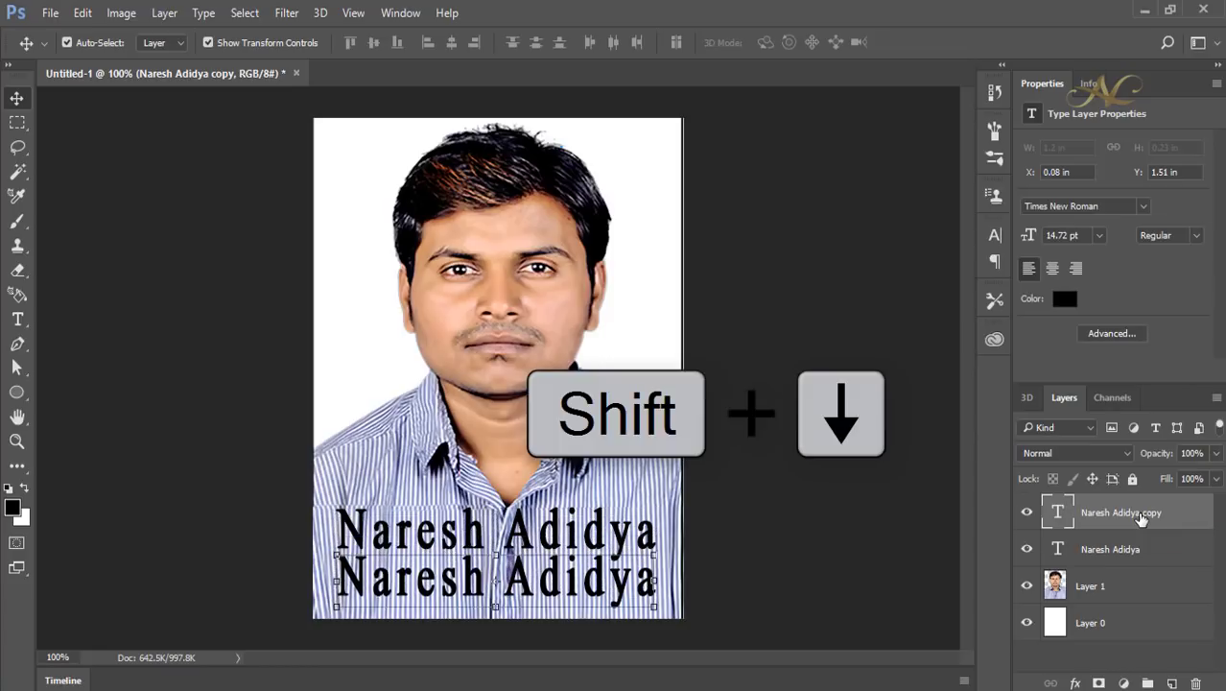
Replace the text of the duplicated name line with the date 10-02-2018
{"action": "left_click", "coordinate": [17, 318]}
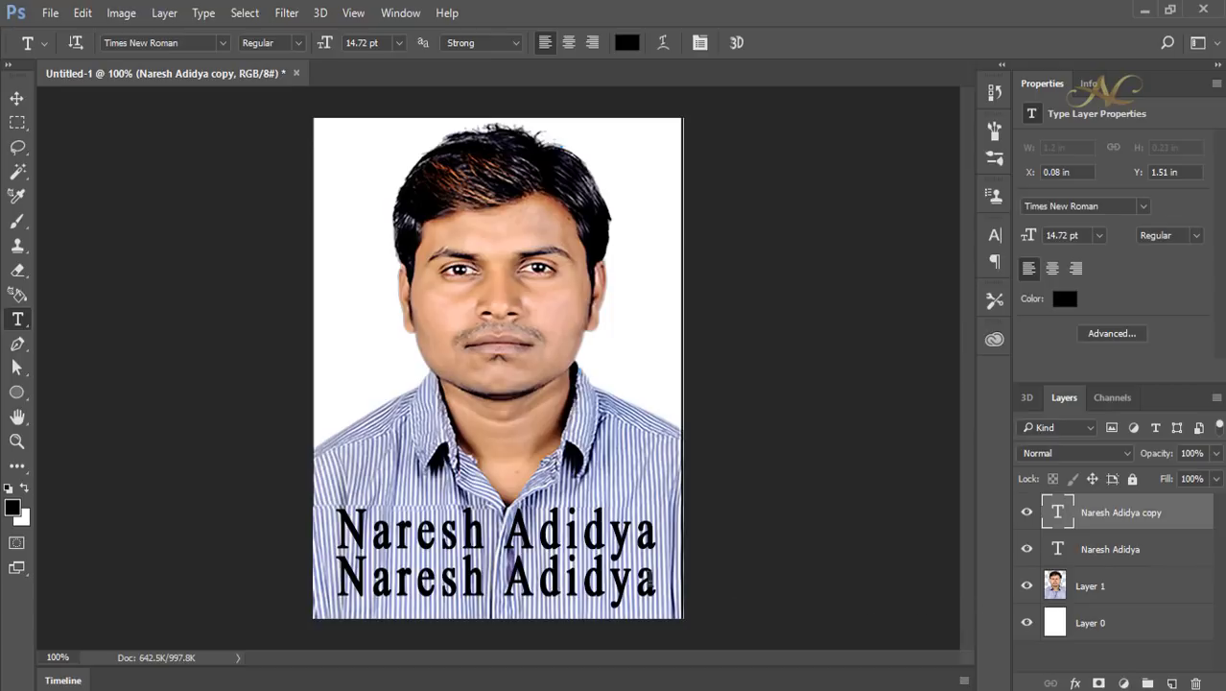
{"action": "left_click", "coordinate": [650, 580]}
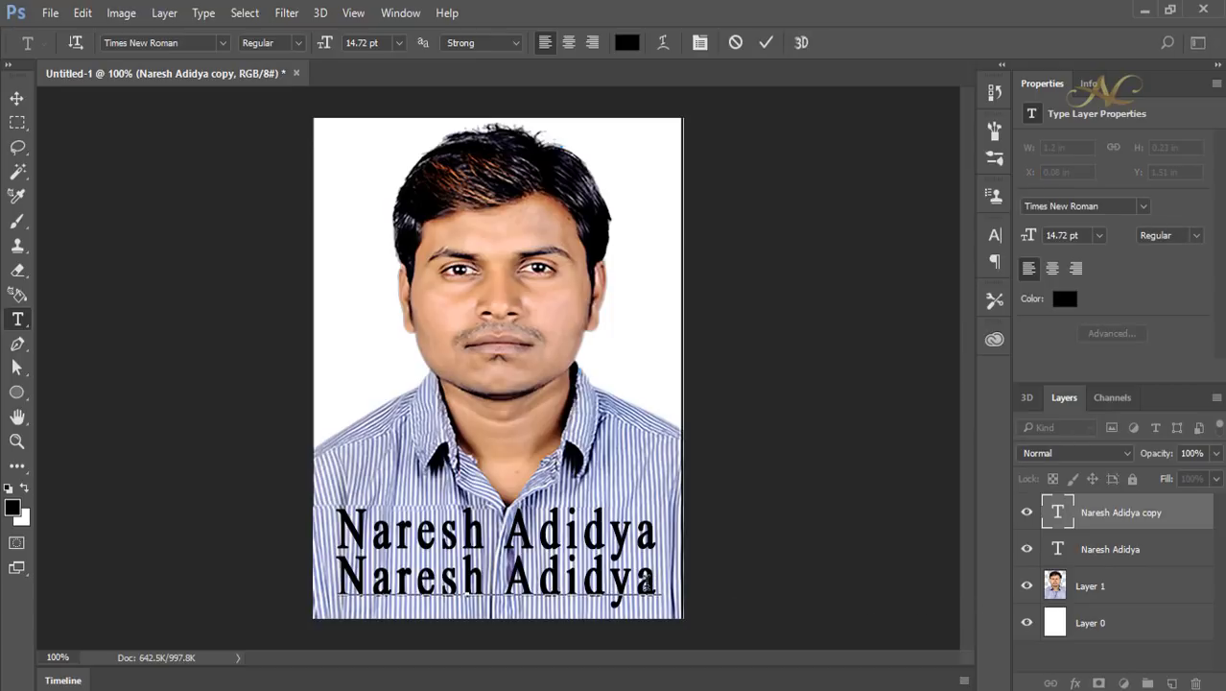
{"action": "key", "text": "BackSpace"}
{"action": "key", "text": "BackSpace"}
{"action": "key", "text": "BackSpace"}
{"action": "key", "text": "BackSpace"}
{"action": "key", "text": "BackSpace"}
{"action": "key", "text": "BackSpace"}
{"action": "key", "text": "BackSpace"}
{"action": "key", "text": "BackSpace"}
{"action": "key", "text": "BackSpace"}
{"action": "key", "text": "BackSpace"}
{"action": "key", "text": "BackSpace"}
{"action": "key", "text": "BackSpace"}
{"action": "key", "text": "BackSpace"}
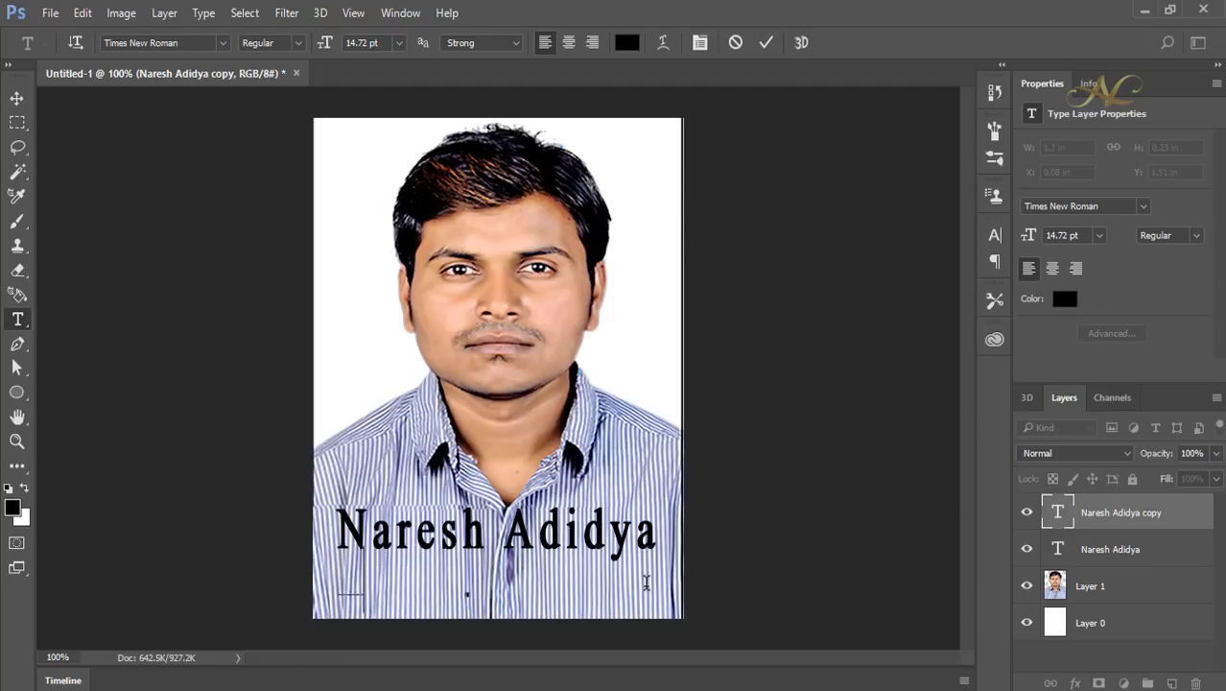
{"action": "type", "text": "10"}
{"action": "type", "text": "-02-2018"}
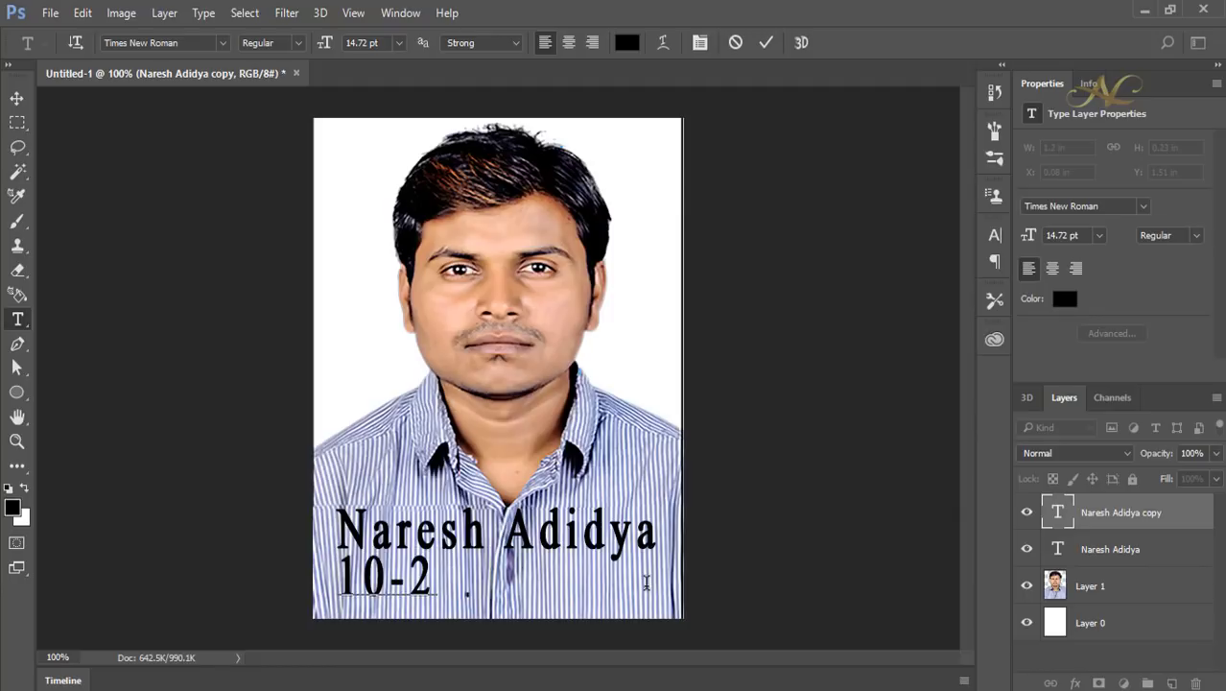
{"action": "left_click", "coordinate": [767, 48]}
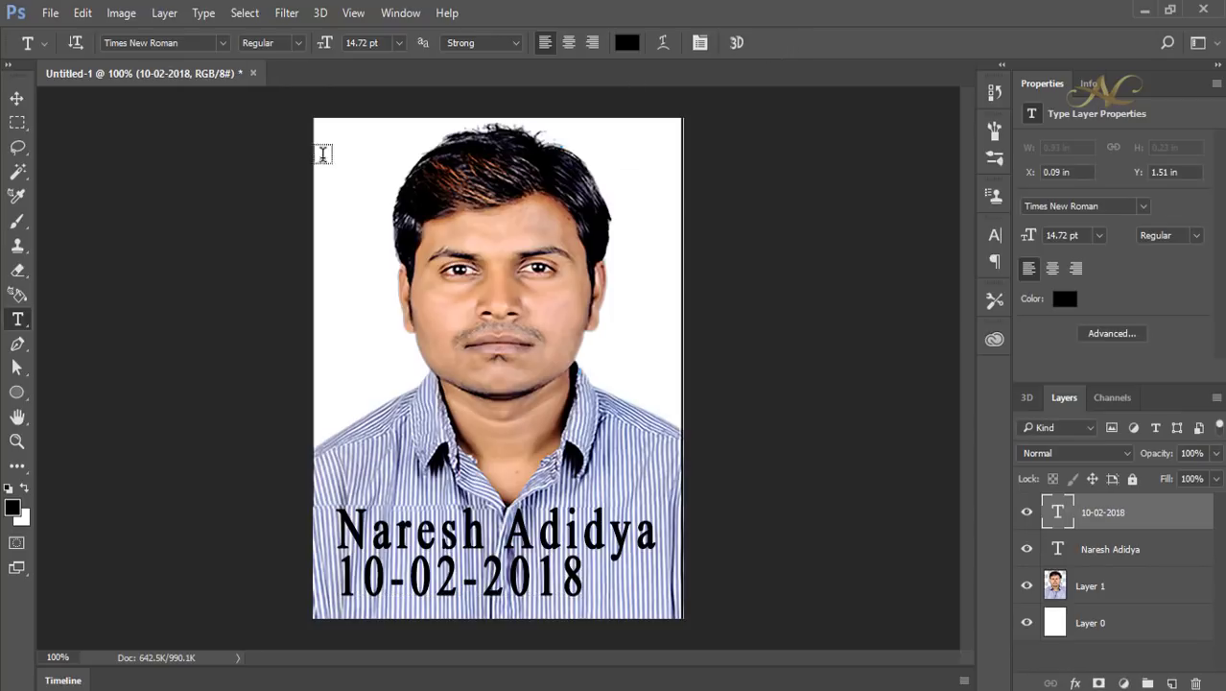
Scale the date's height to about 66% and reposition it under the name at about X 0.16 in, Y 1.56 in
{"action": "left_click", "coordinate": [16, 100]}
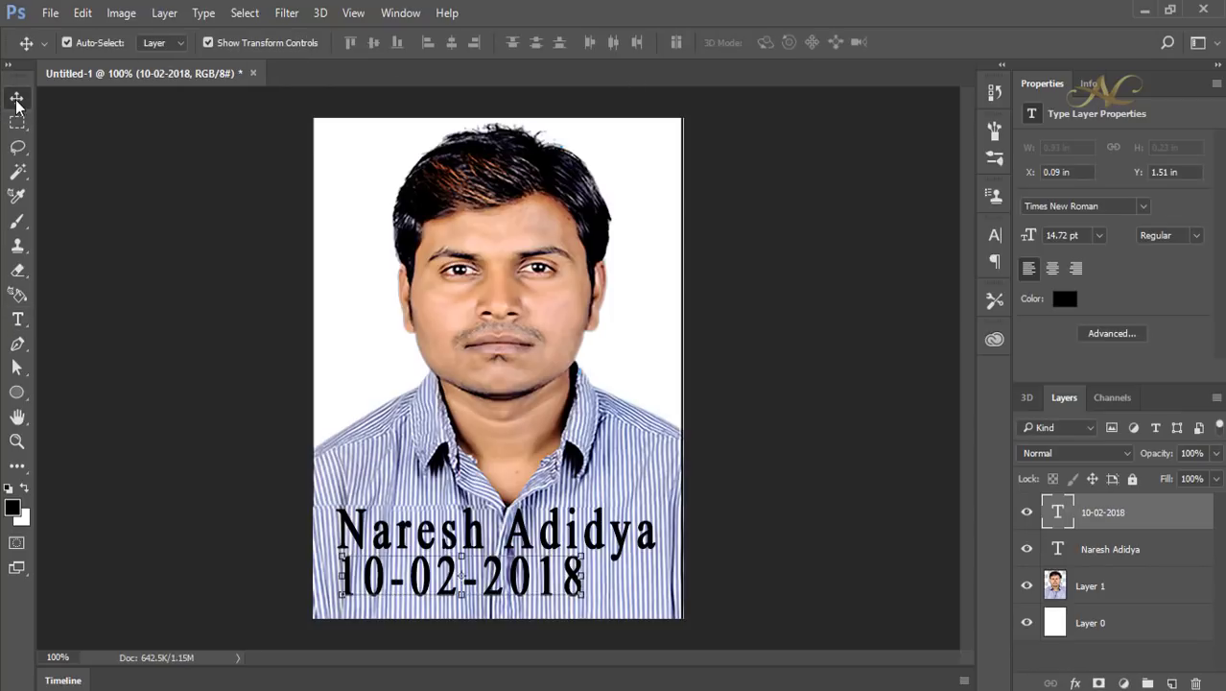
{"action": "key", "text": "ctrl+t"}
{"action": "left_click_drag", "start_coordinate": [464, 556], "coordinate": [456, 574]}
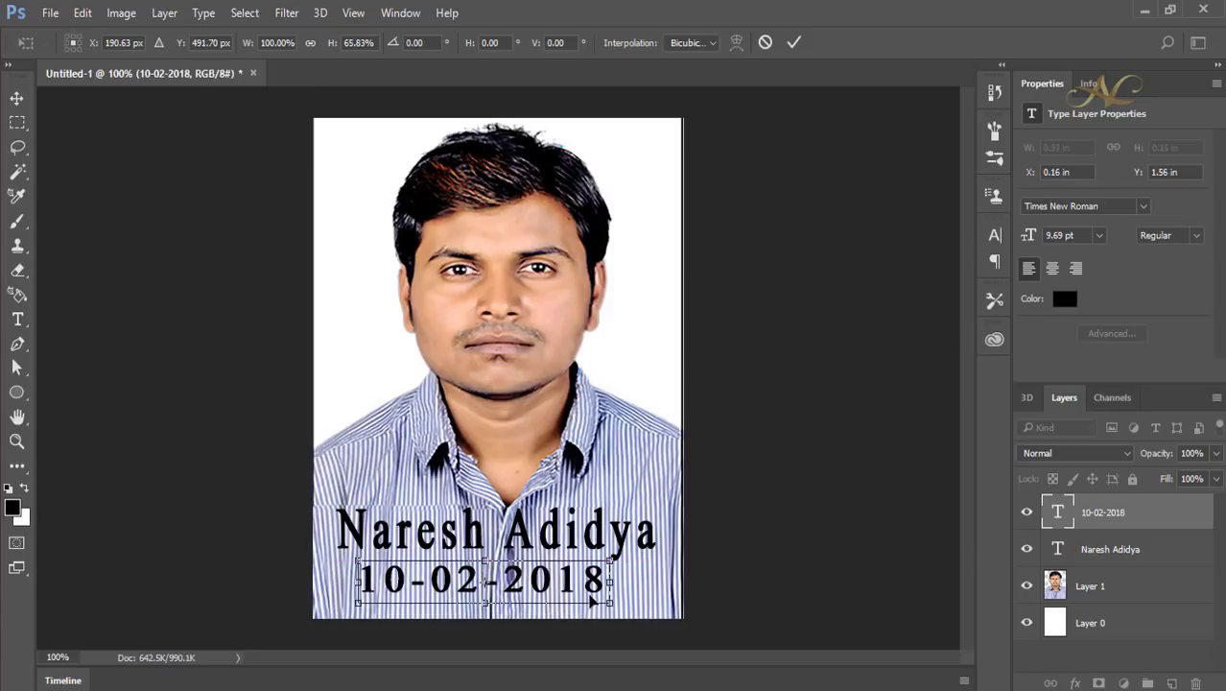
{"action": "left_click", "coordinate": [796, 43]}
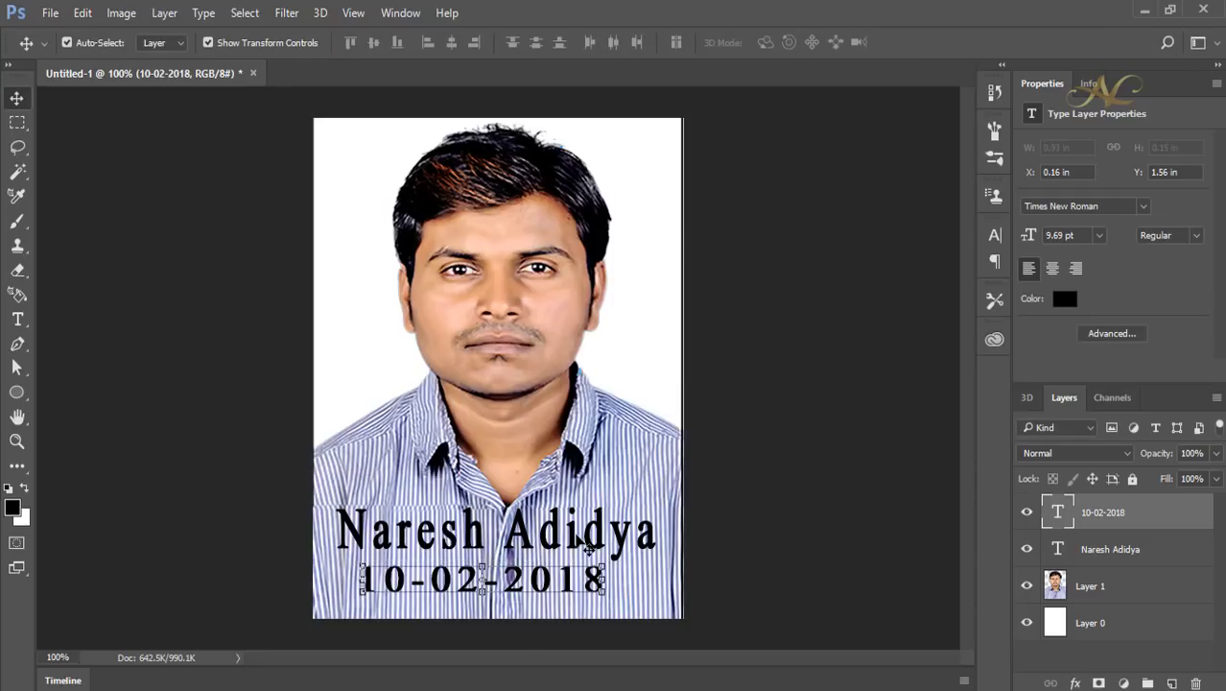
Duplicate the name text layer twice and the 10-02-2018 date text layer twice so the lettering prints bolder
{"action": "left_click", "coordinate": [1127, 553]}
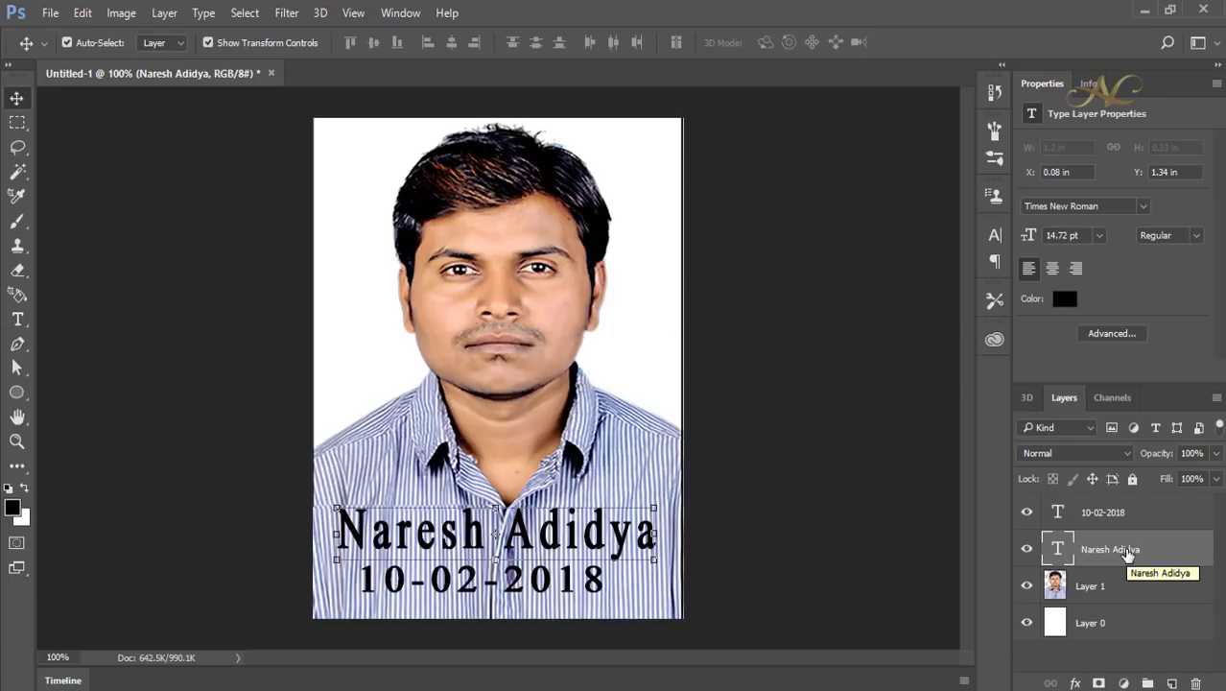
{"action": "key", "text": "ctrl+j"}
{"action": "key", "text": "ctrl+j"}
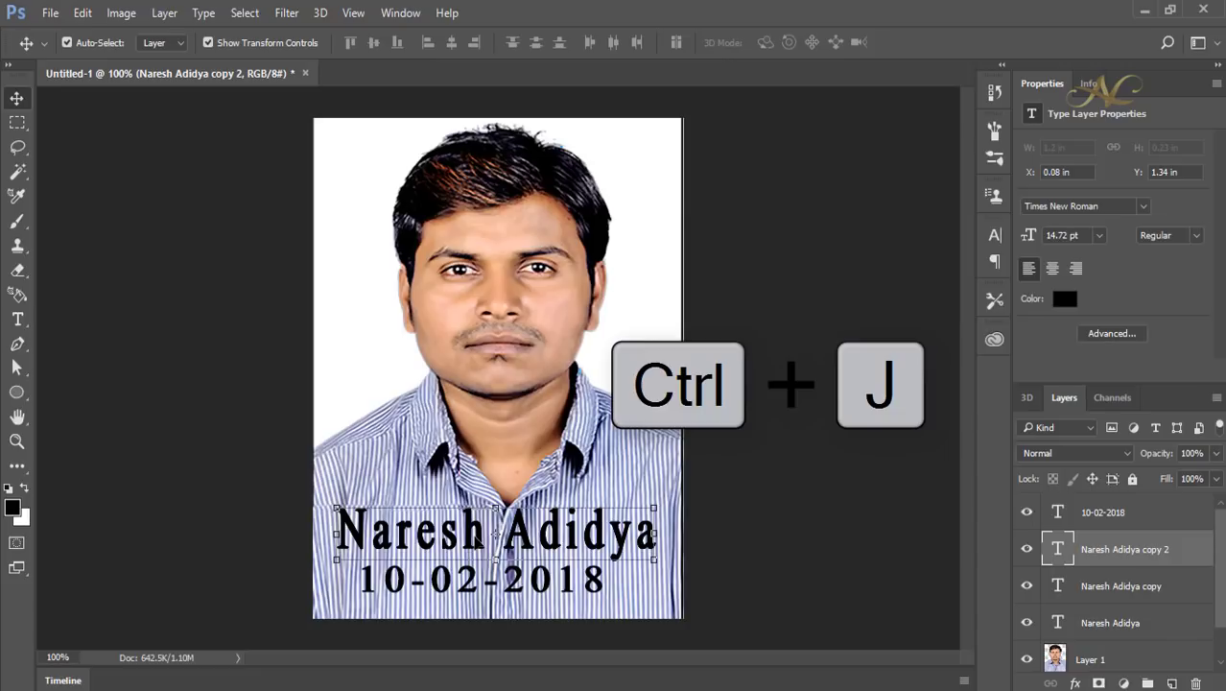
{"action": "left_click", "coordinate": [1111, 515]}
{"action": "key", "text": "ctrl+j"}
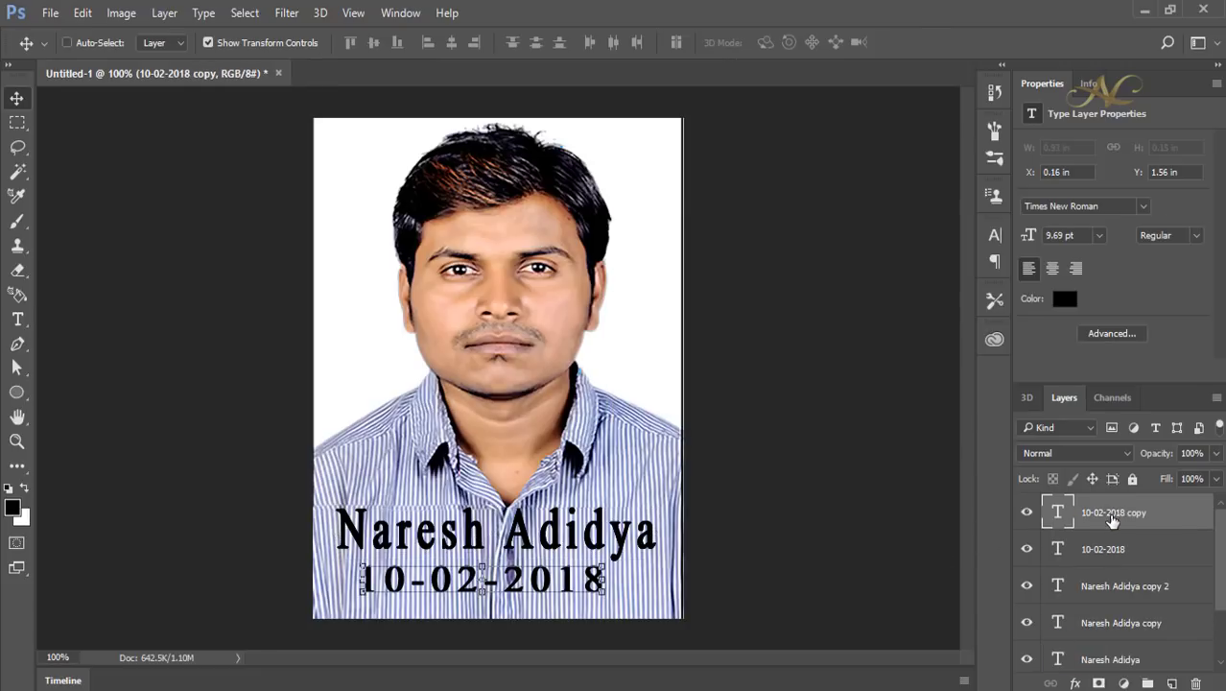
{"action": "key", "text": "ctrl+j"}
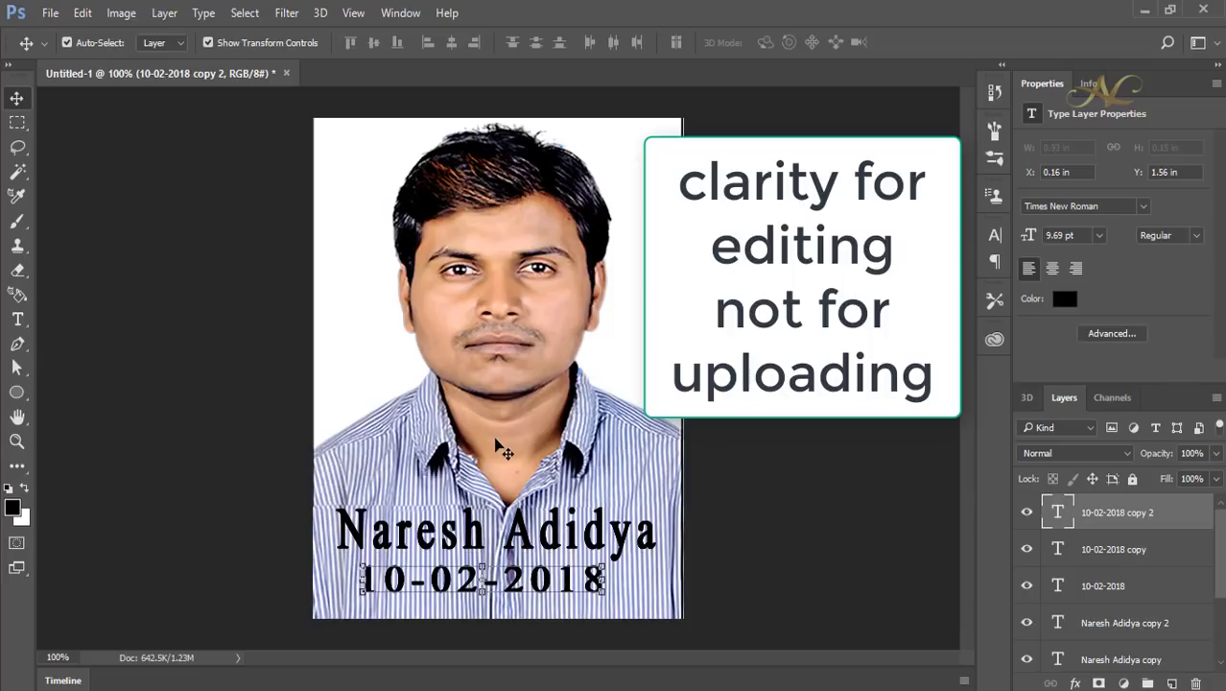
Resample the image to a resolution of 100 pixels/inch, with its dimensions displayed in millimetres
{"action": "left_click", "coordinate": [122, 13]}
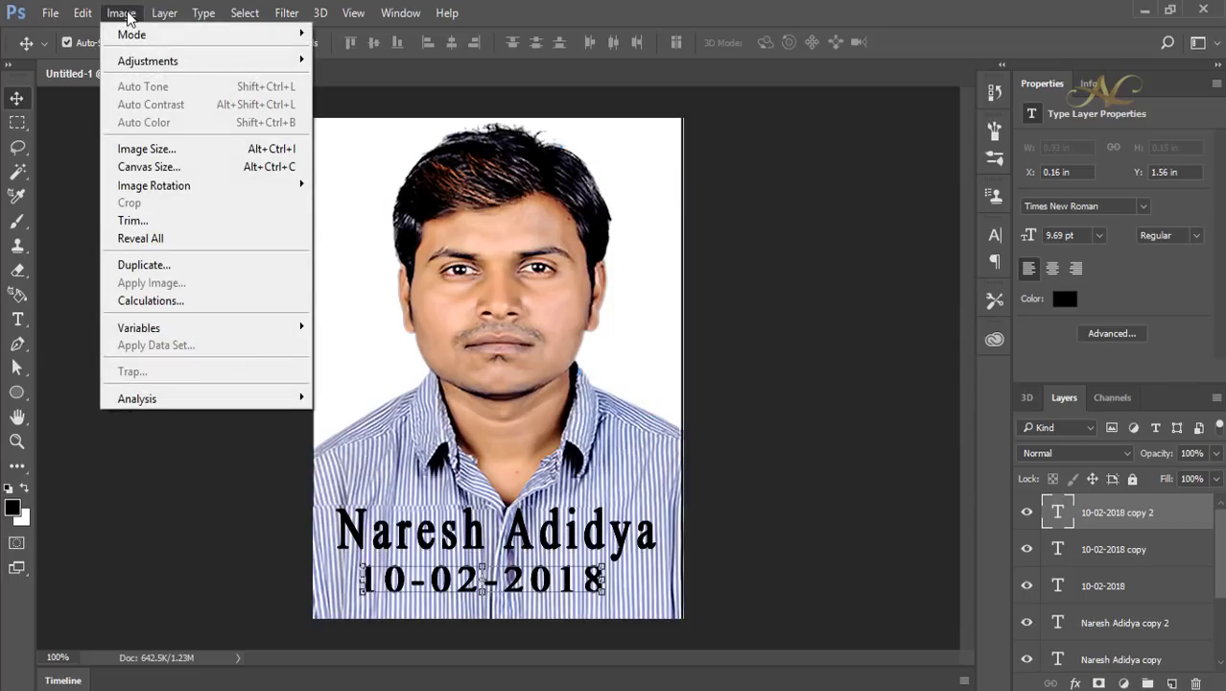
{"action": "left_click", "coordinate": [148, 149]}
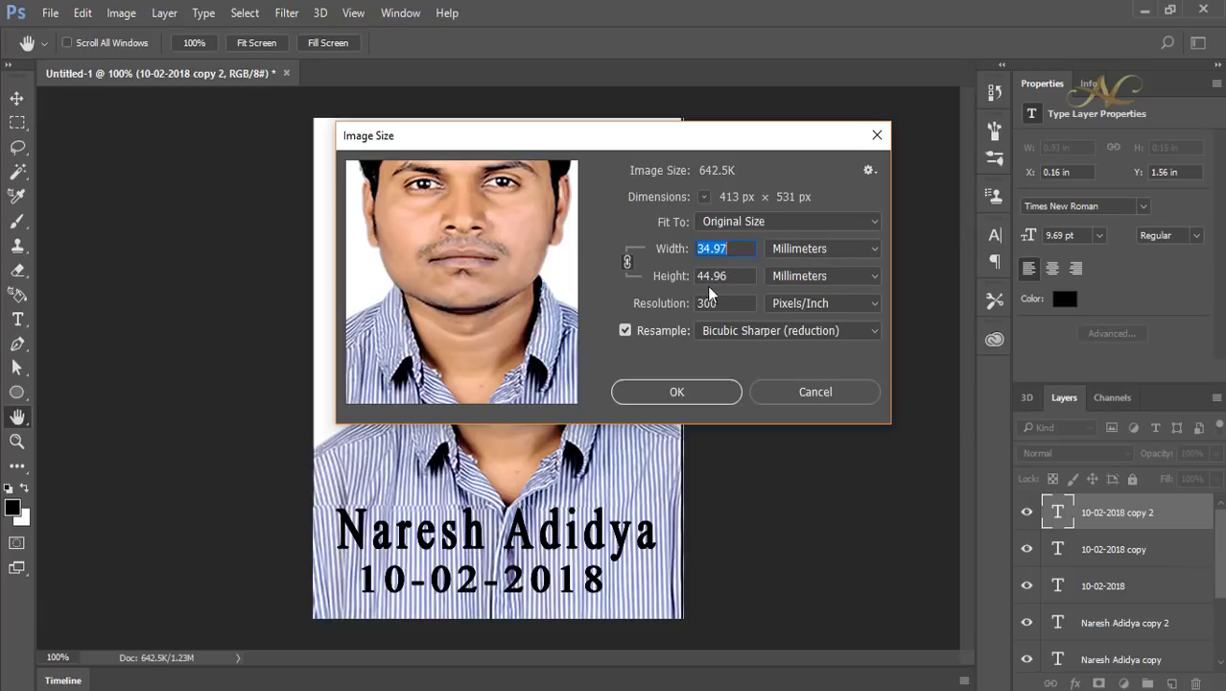
{"action": "left_click", "coordinate": [667, 303]}
{"action": "type", "text": "100"}
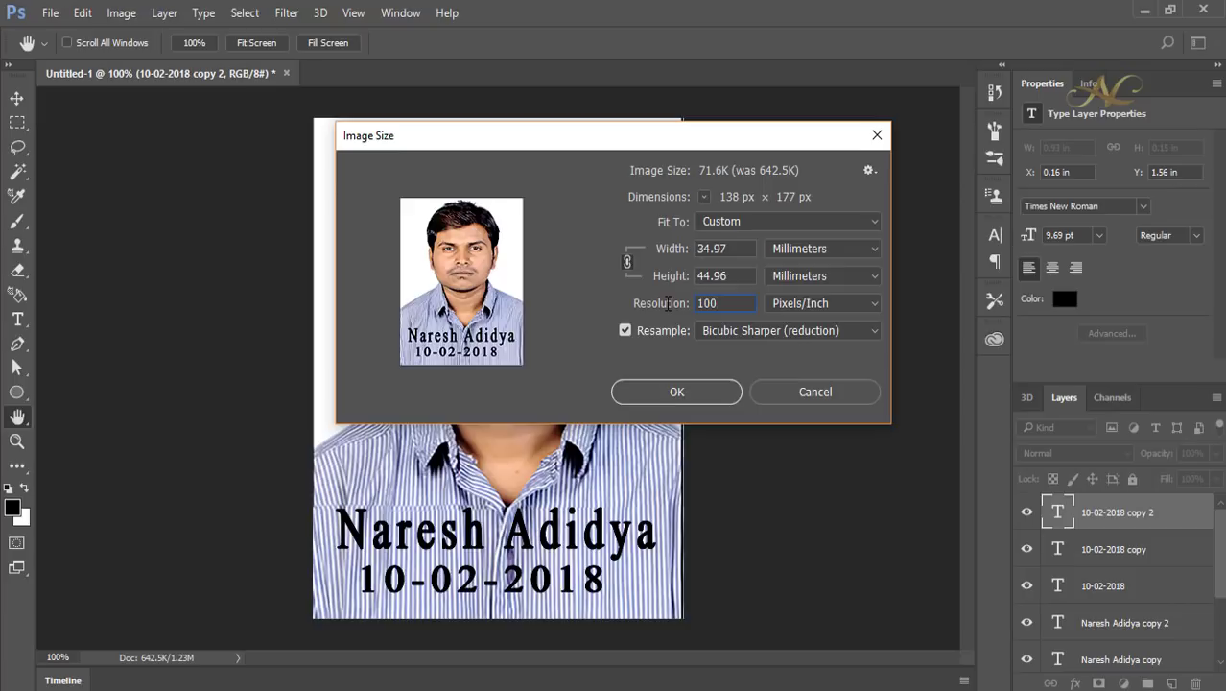
{"action": "left_click", "coordinate": [704, 196]}
{"action": "left_click", "coordinate": [753, 297]}
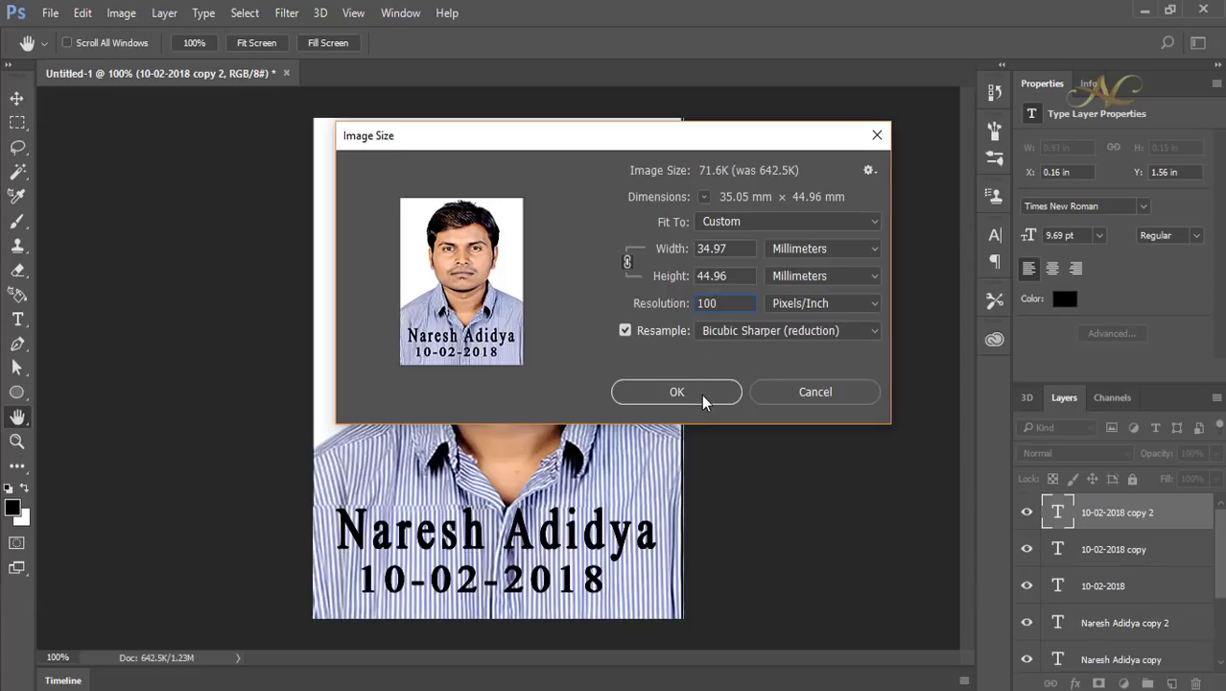
{"action": "left_click", "coordinate": [676, 392]}
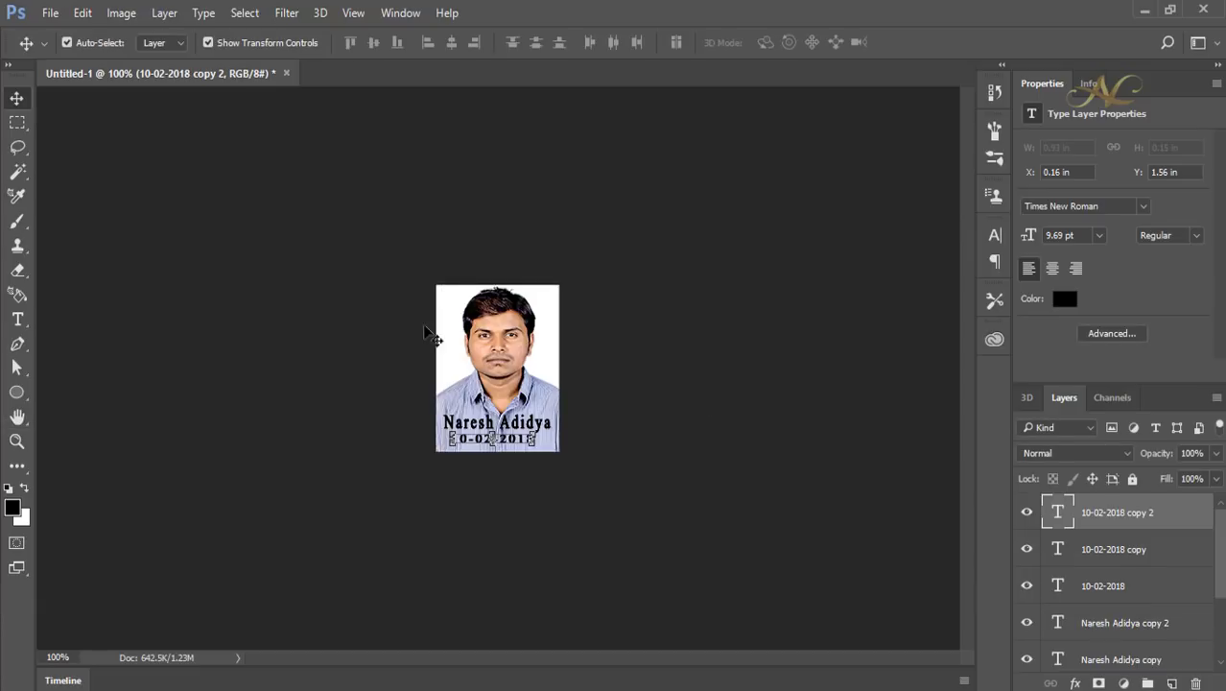
{"action": "key", "text": "b"}
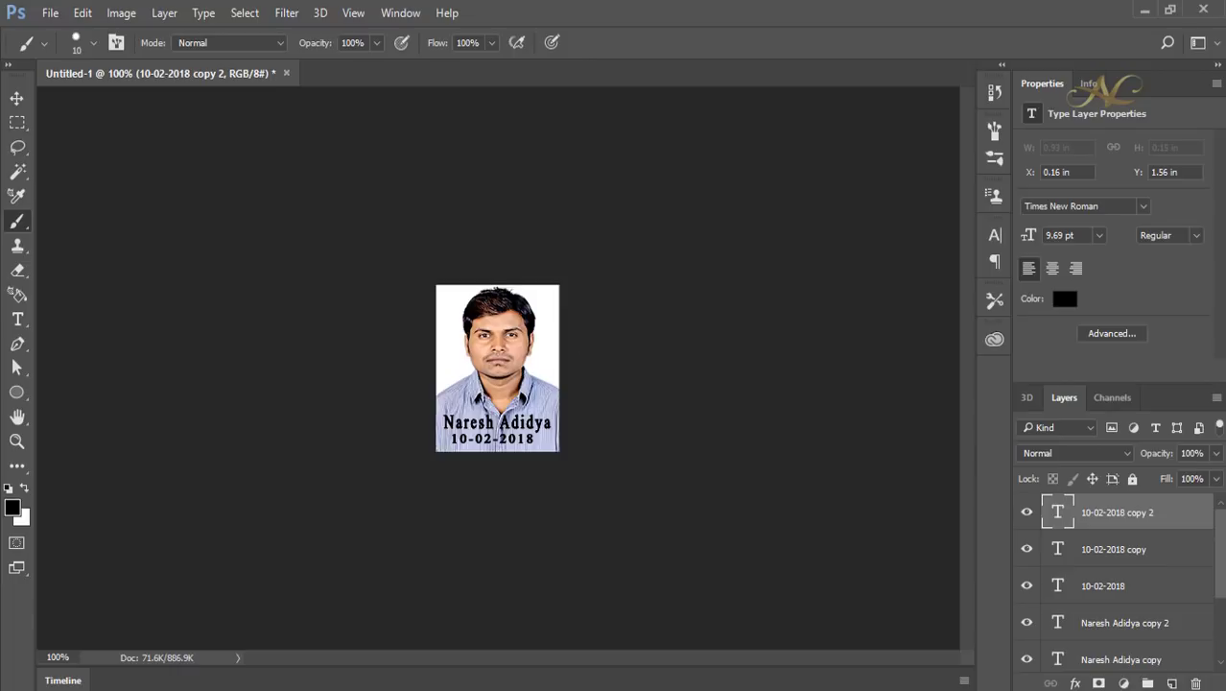
Try to save the photo to the Desktop as a JPEG named Untitled-1
{"action": "left_click", "coordinate": [50, 13]}
{"action": "left_click", "coordinate": [69, 222]}
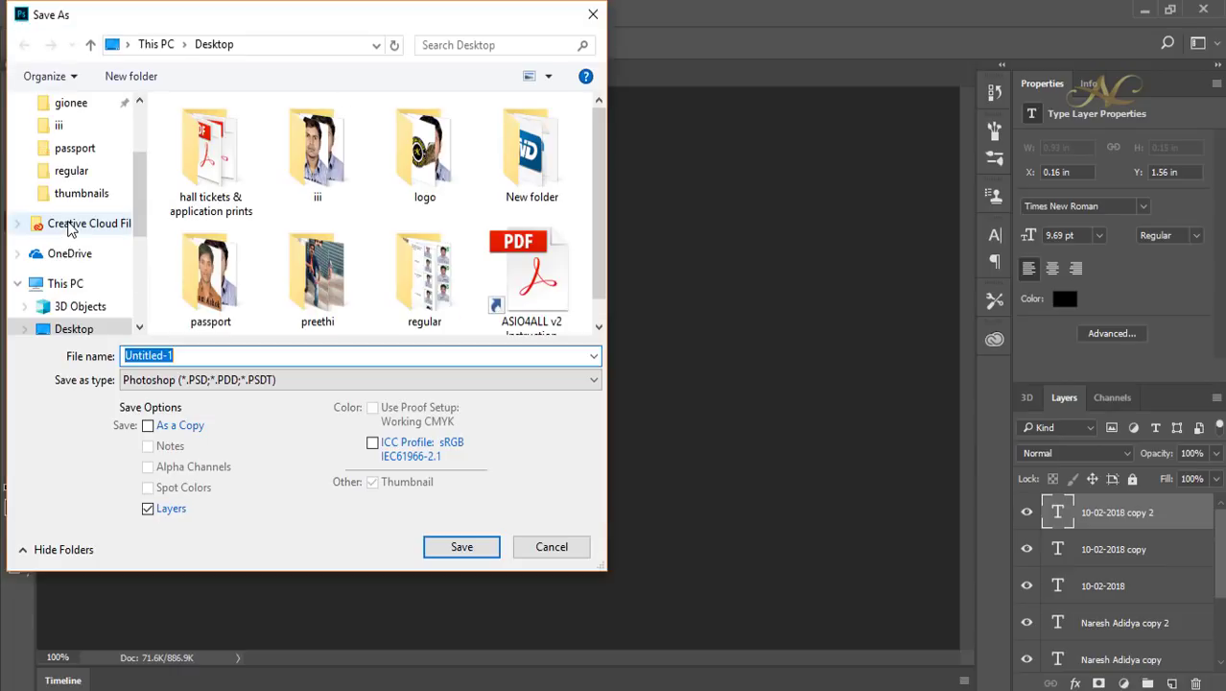
{"action": "left_click", "coordinate": [153, 355]}
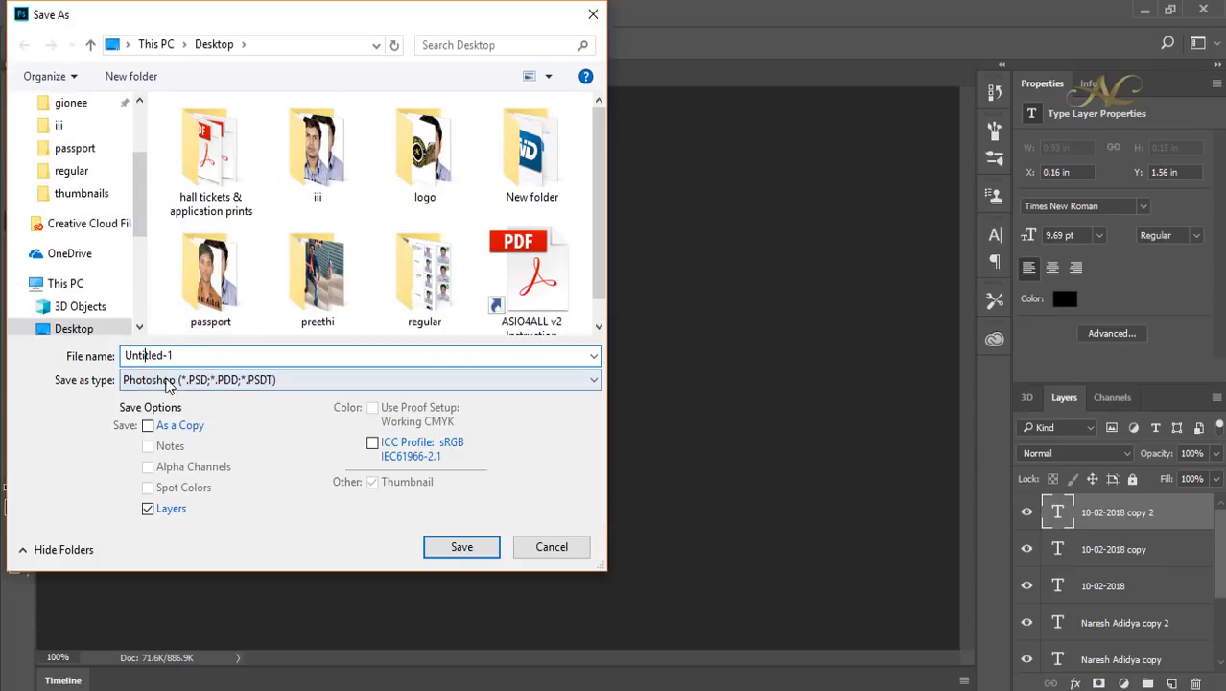
{"action": "left_click", "coordinate": [206, 379]}
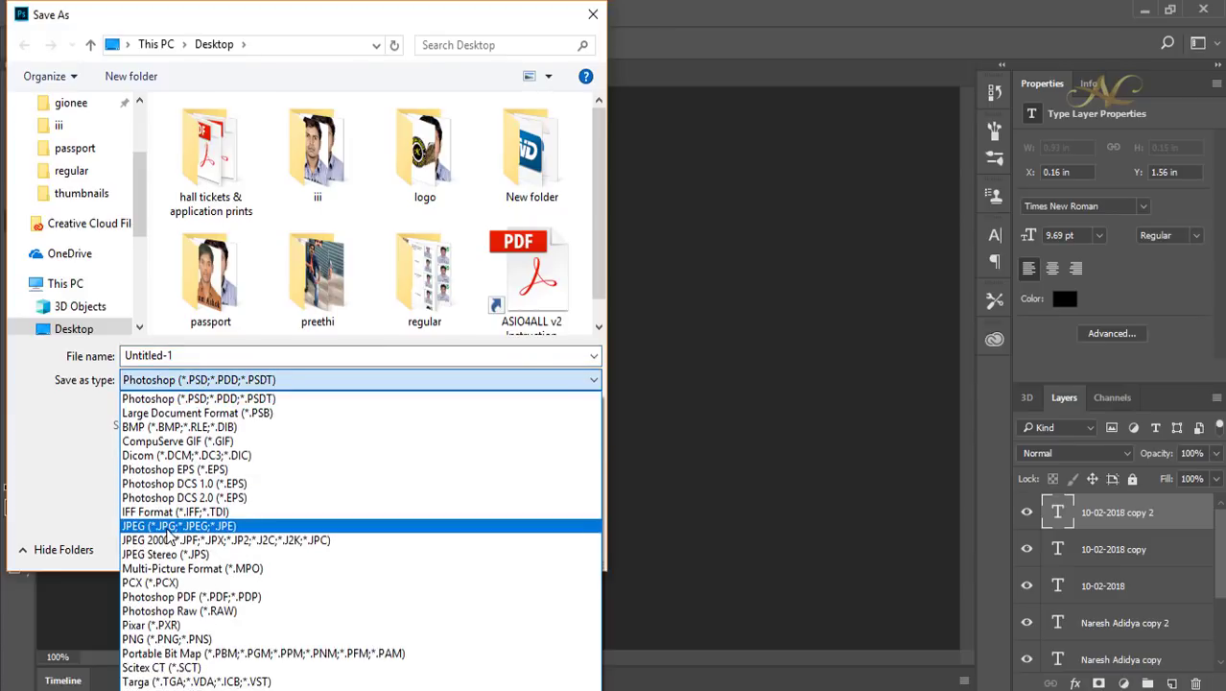
{"action": "left_click", "coordinate": [167, 529]}
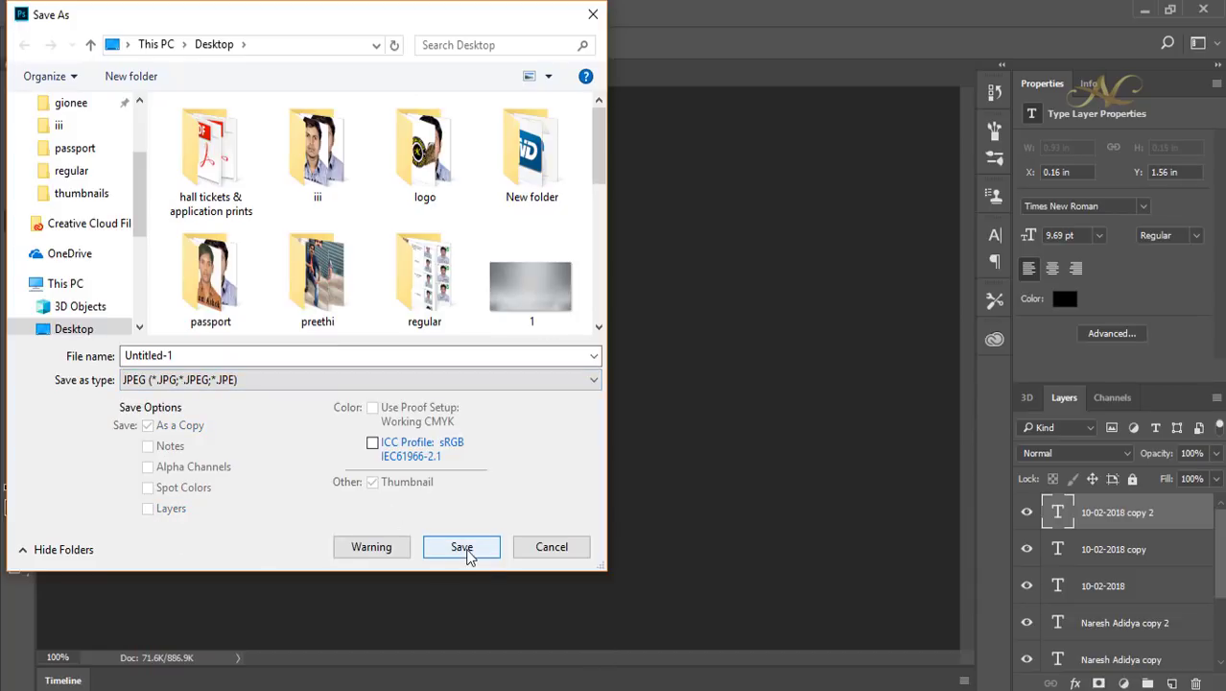
{"action": "left_click", "coordinate": [593, 15]}
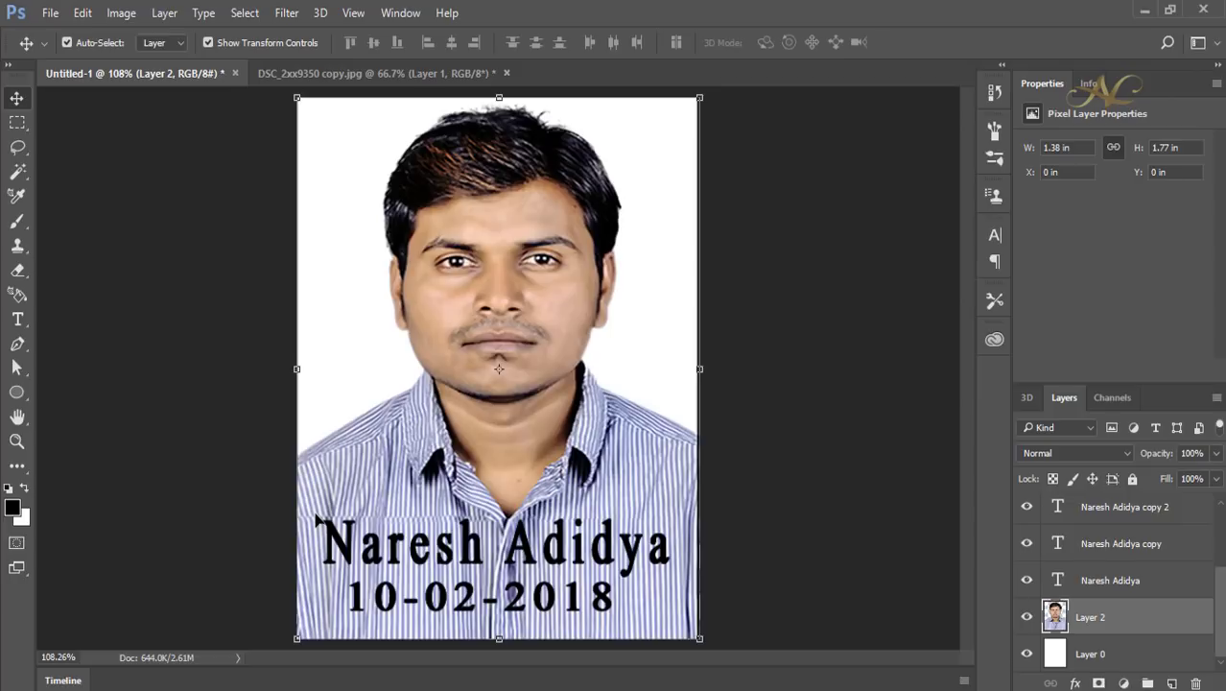
Duplicate the white background layer and place the copy between the photo layer and the text layers
{"action": "left_click", "coordinate": [1109, 660]}
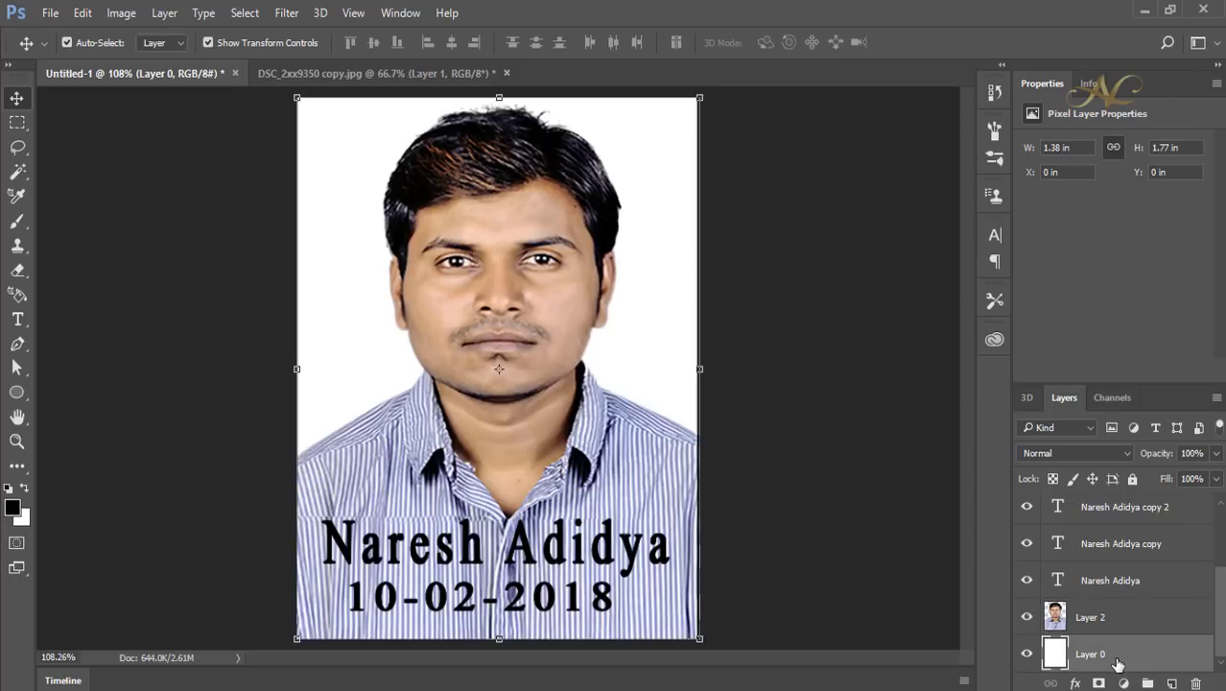
{"action": "key", "text": "ctrl+j"}
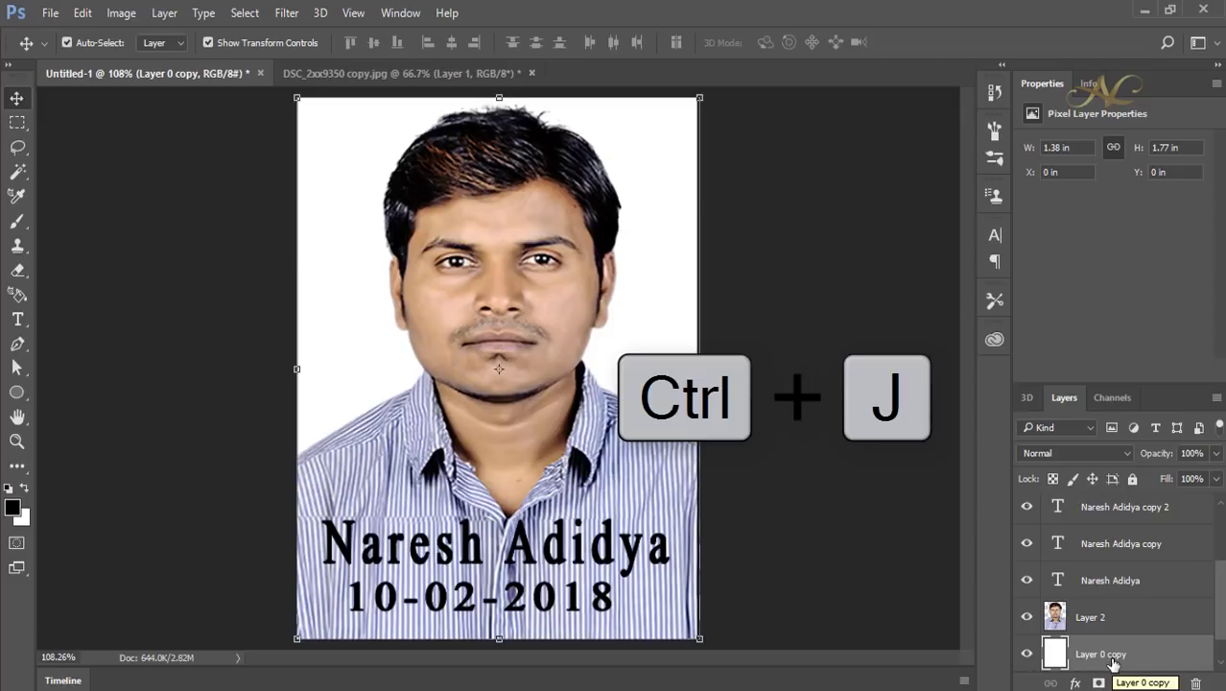
{"action": "scroll", "coordinate": [1223, 574], "scroll_direction": "down", "scroll_amount": 1}
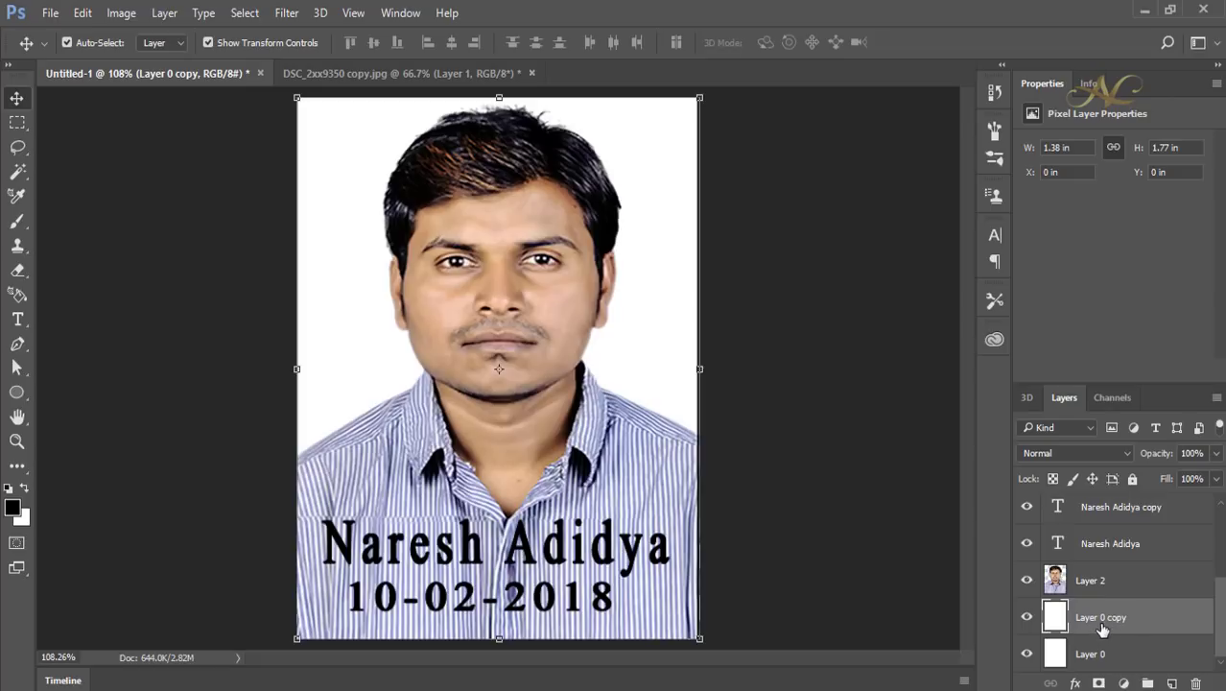
{"action": "left_click_drag", "start_coordinate": [1103, 629], "coordinate": [1099, 578]}
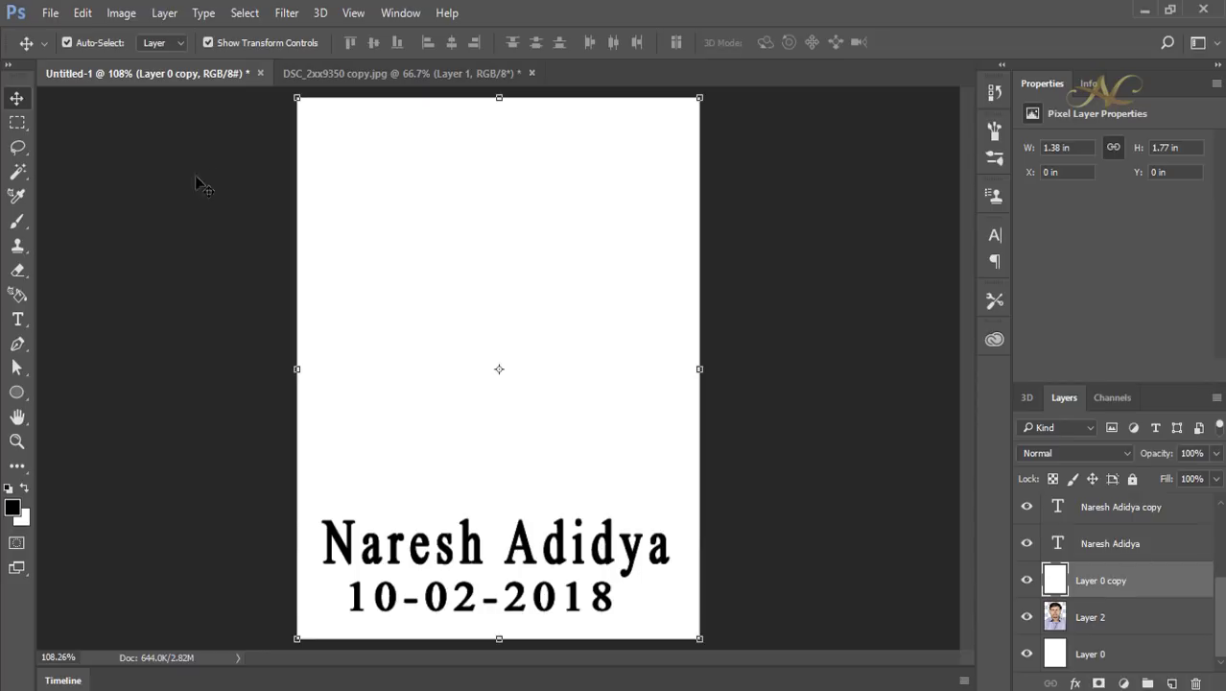
Scale the white copy to a box about 1.24 x 0.37 in at X 0.06 in, Y 1.34 in, behind the name and date
{"action": "left_click_drag", "start_coordinate": [298, 97], "coordinate": [323, 487]}
{"action": "left_click_drag", "start_coordinate": [697, 555], "coordinate": [677, 556]}
{"action": "left_click_drag", "start_coordinate": [498, 490], "coordinate": [498, 507]}
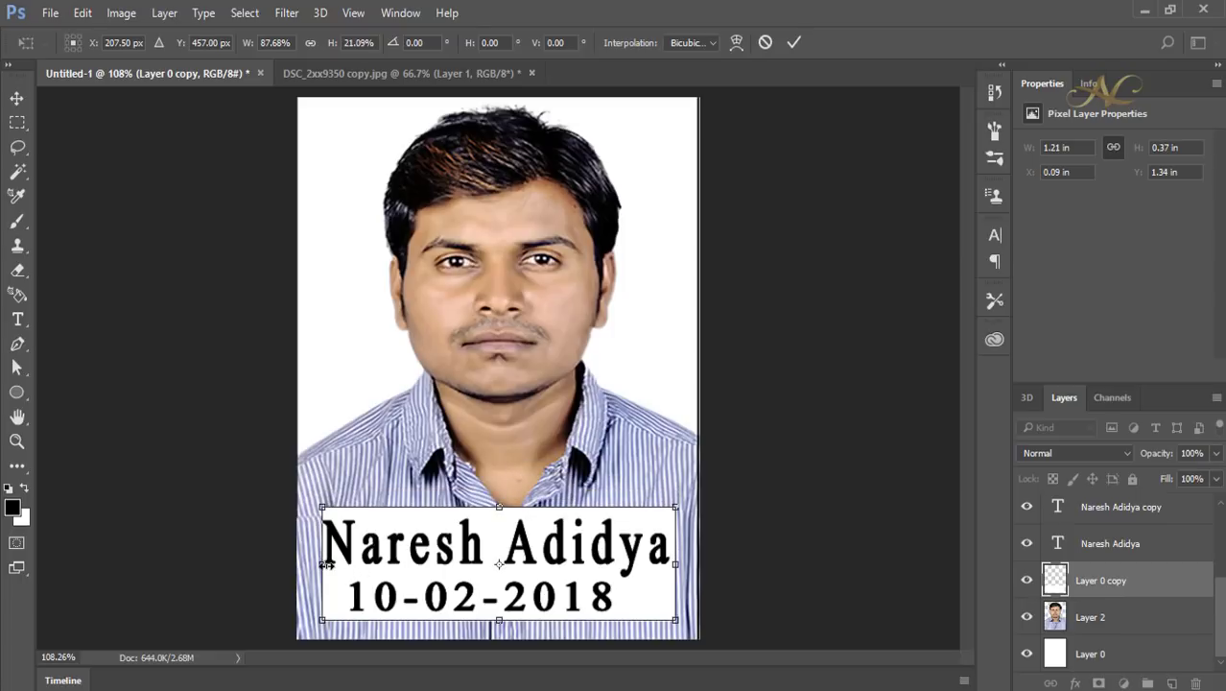
{"action": "left_click_drag", "start_coordinate": [324, 566], "coordinate": [316, 566]}
{"action": "left_click", "coordinate": [793, 42]}
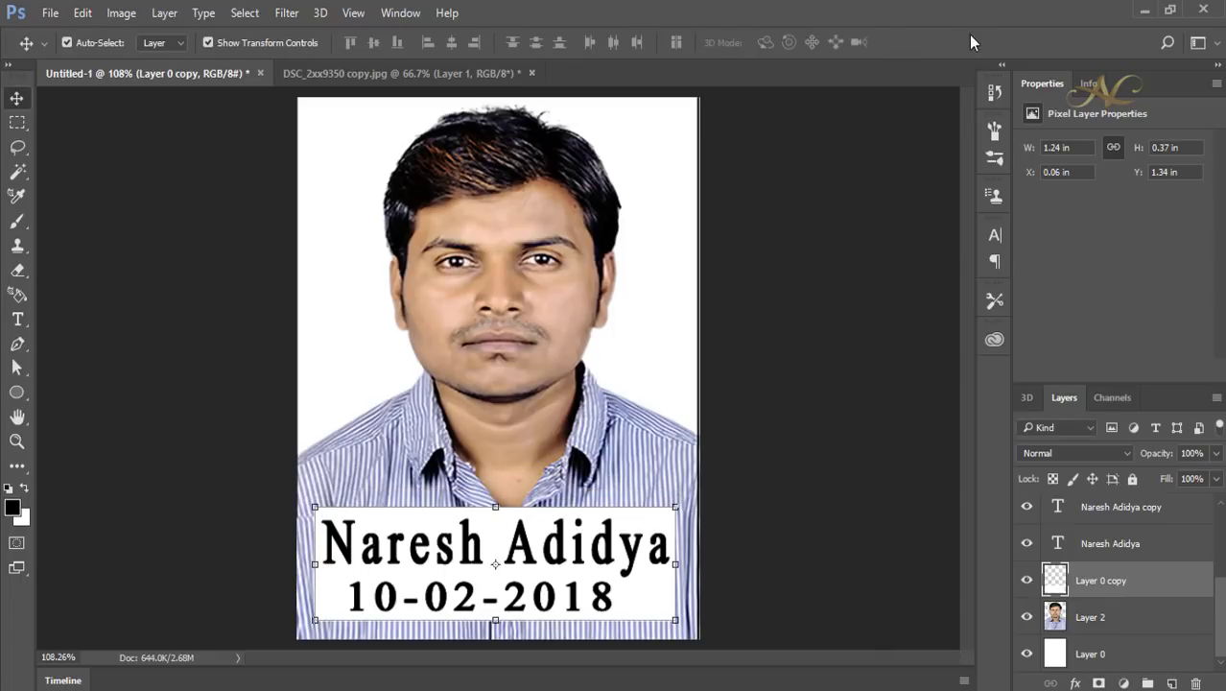
Lower the captioned photo's resolution to 100 pixels/inch with resampling on, keeping its millimetre dimensions
{"action": "left_click", "coordinate": [121, 13]}
{"action": "left_click", "coordinate": [137, 151]}
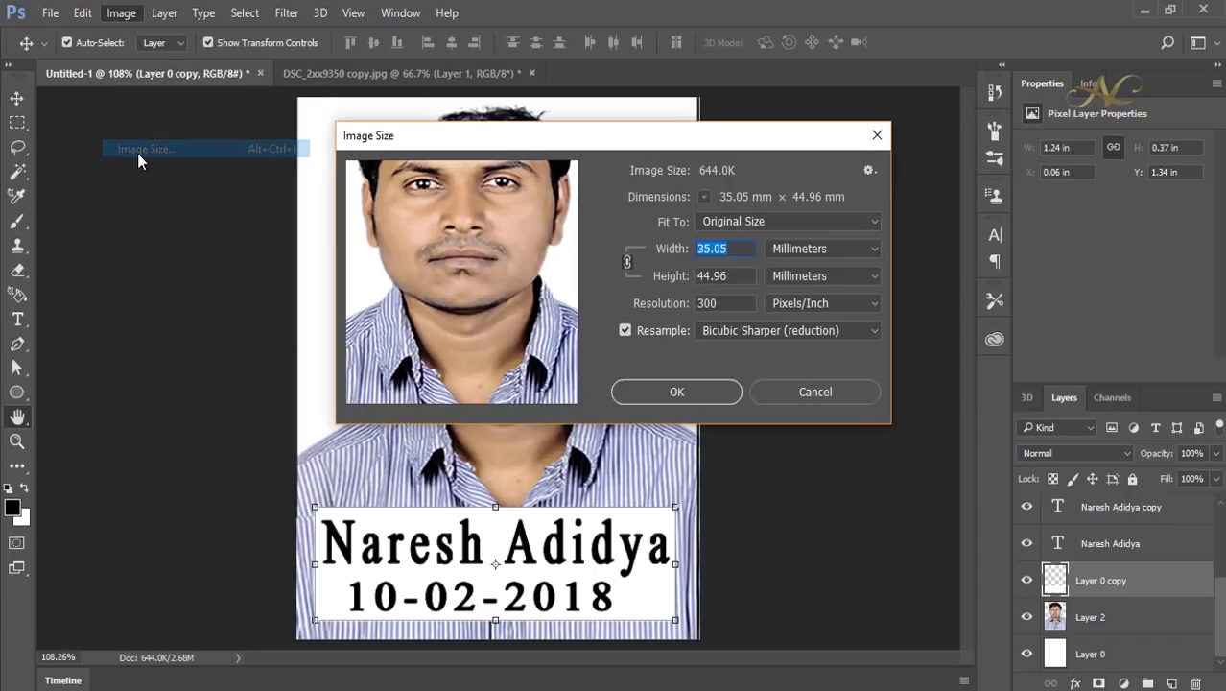
{"action": "double_click", "coordinate": [719, 303]}
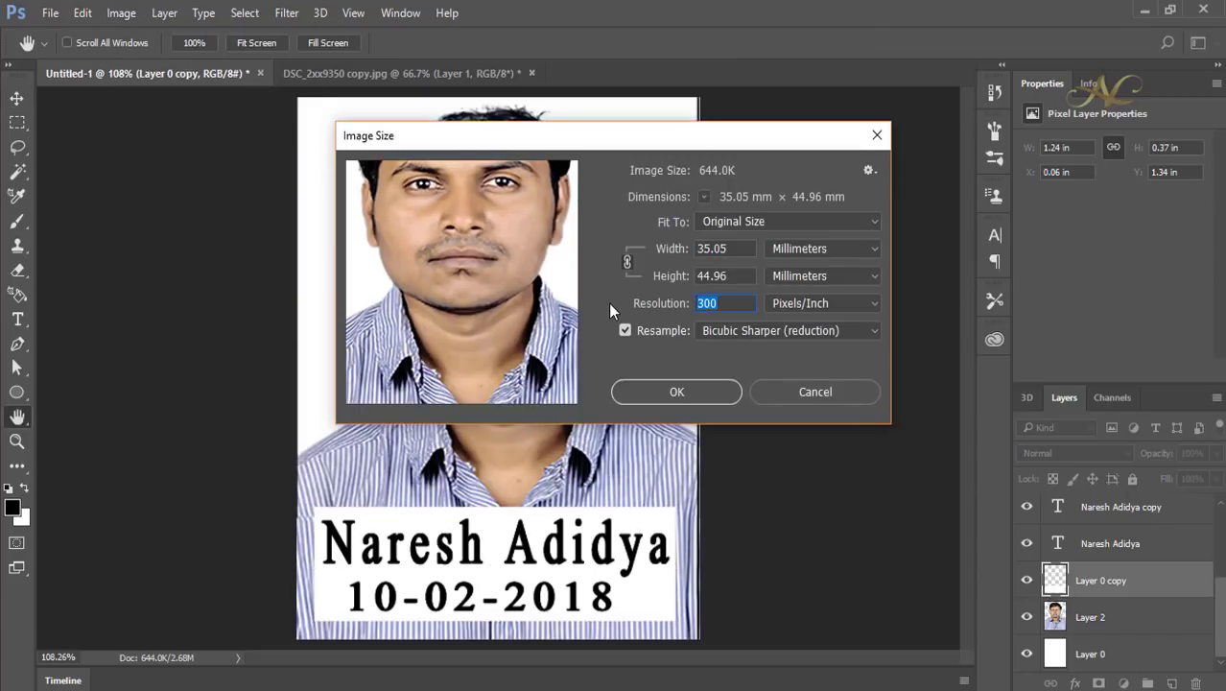
{"action": "type", "text": "100"}
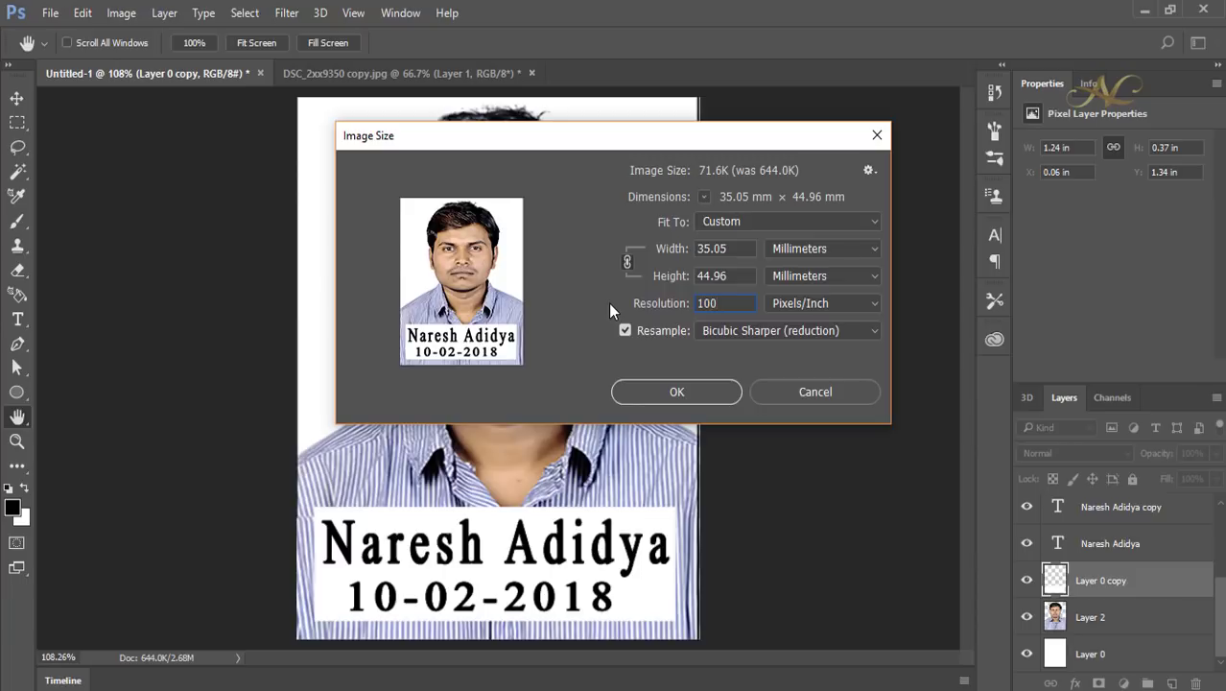
{"action": "left_click", "coordinate": [685, 391]}
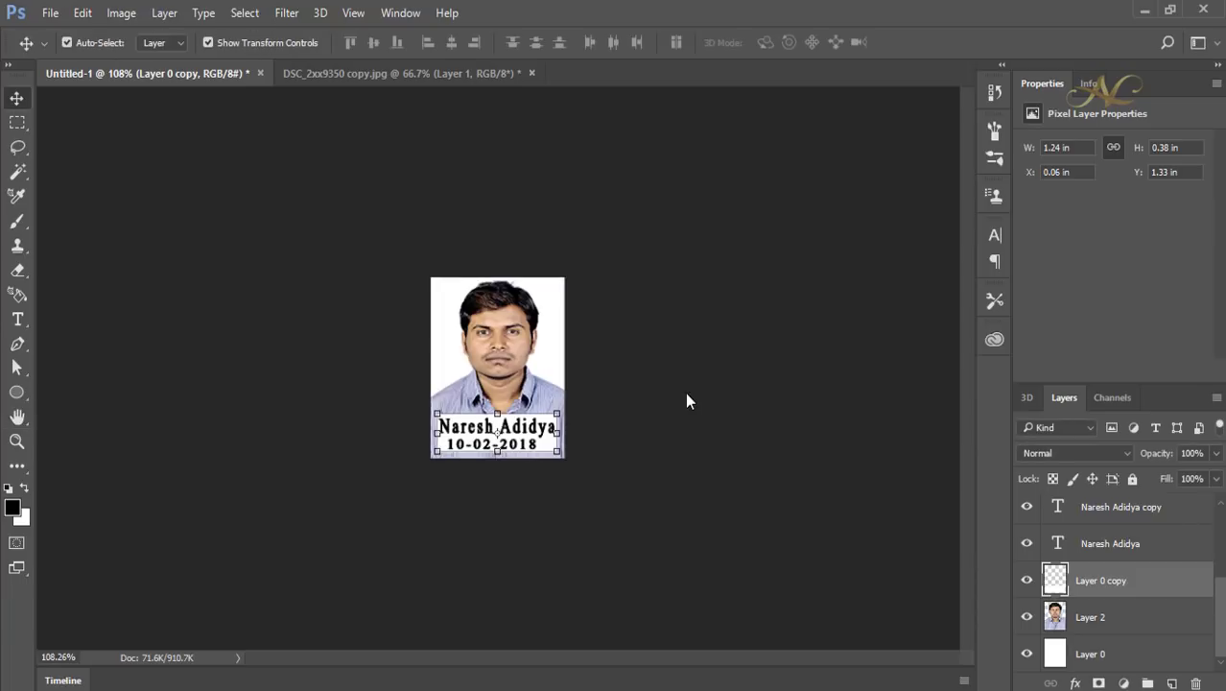
Save the photo to the Desktop as a JPEG named Untitlyyibbhed-1 with Maximum quality 12 and Baseline ("Standard") format
{"action": "left_click", "coordinate": [50, 13]}
{"action": "left_click", "coordinate": [77, 221]}
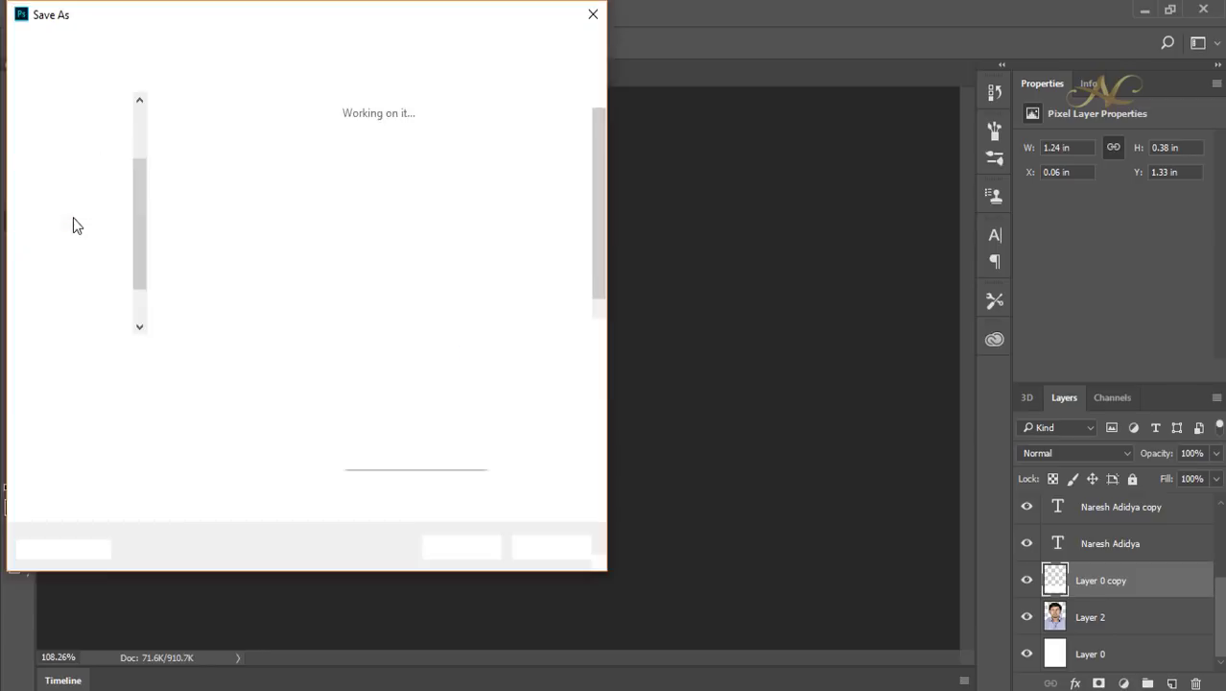
{"action": "left_click", "coordinate": [153, 354]}
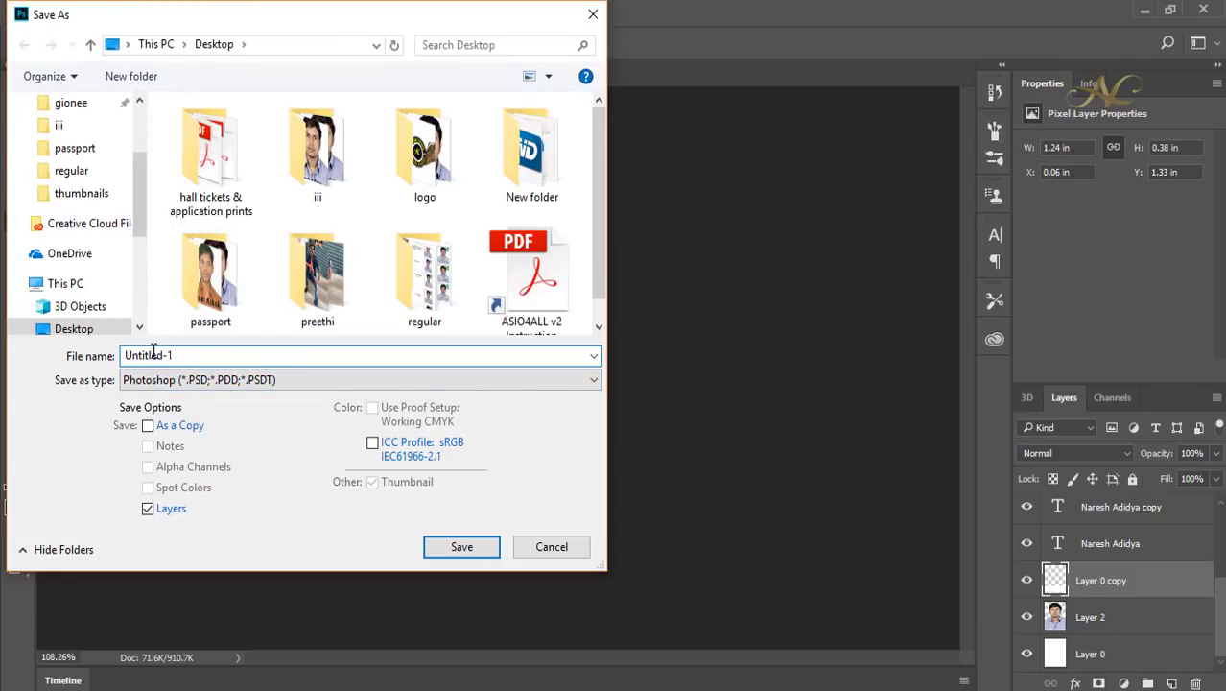
{"action": "type", "text": "yibbh"}
{"action": "left_click", "coordinate": [207, 381]}
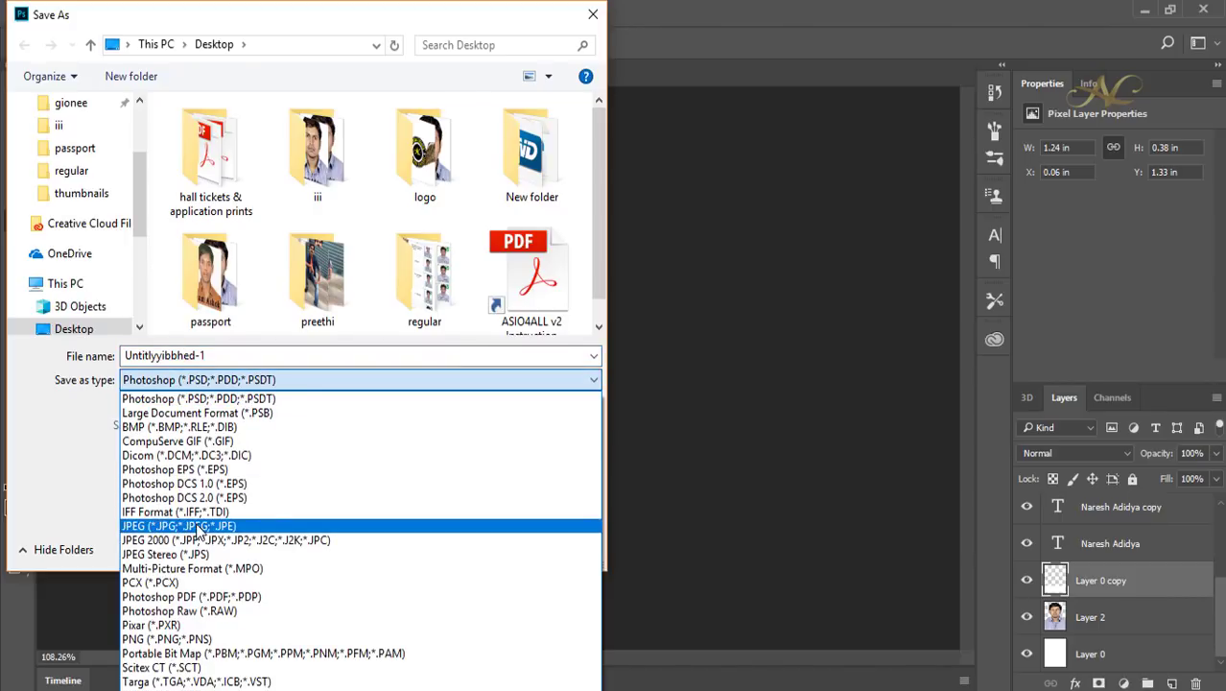
{"action": "left_click", "coordinate": [148, 529]}
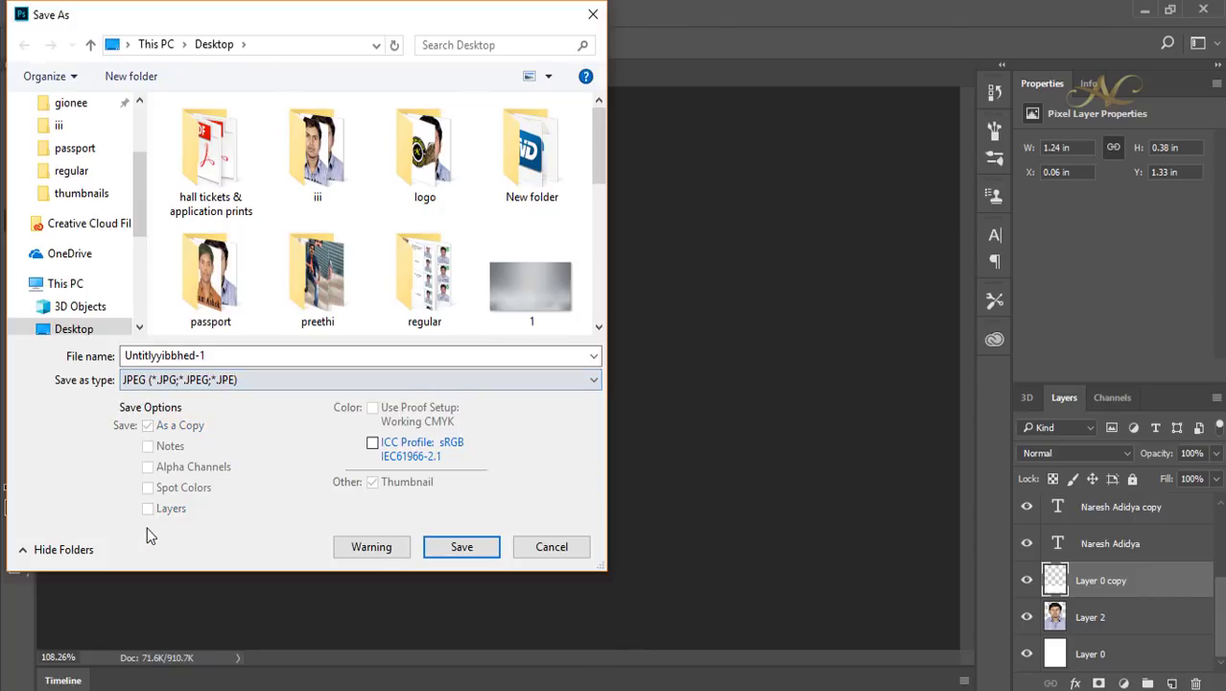
{"action": "left_click", "coordinate": [467, 557]}
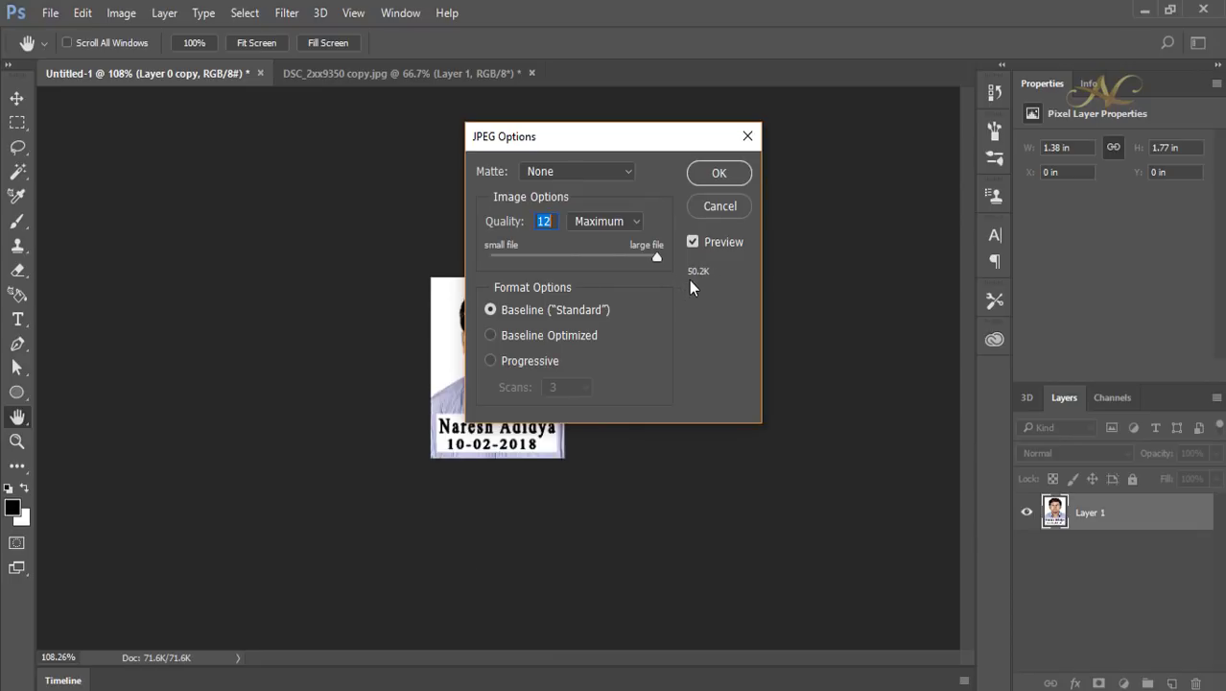
{"action": "left_click", "coordinate": [719, 172]}
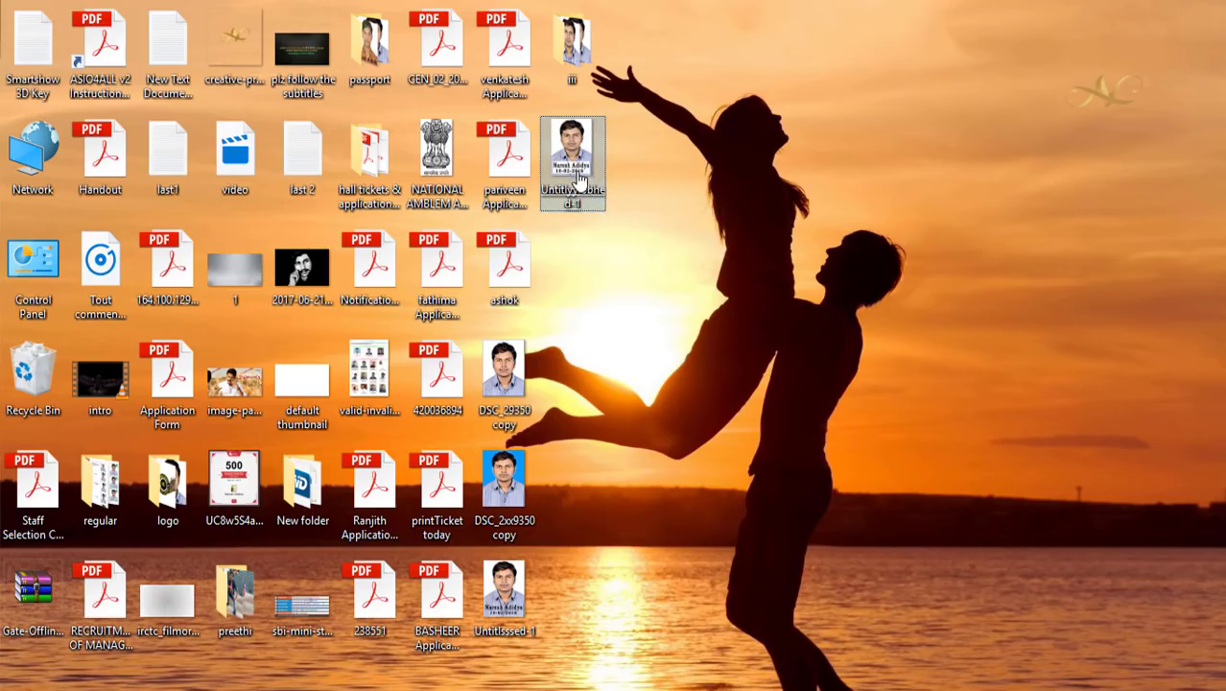
On the Windows desktop, examine the Untitlyyibbhed-1 file's size, pixel dimensions and resolution in its properties
{"action": "right_click", "coordinate": [576, 180]}
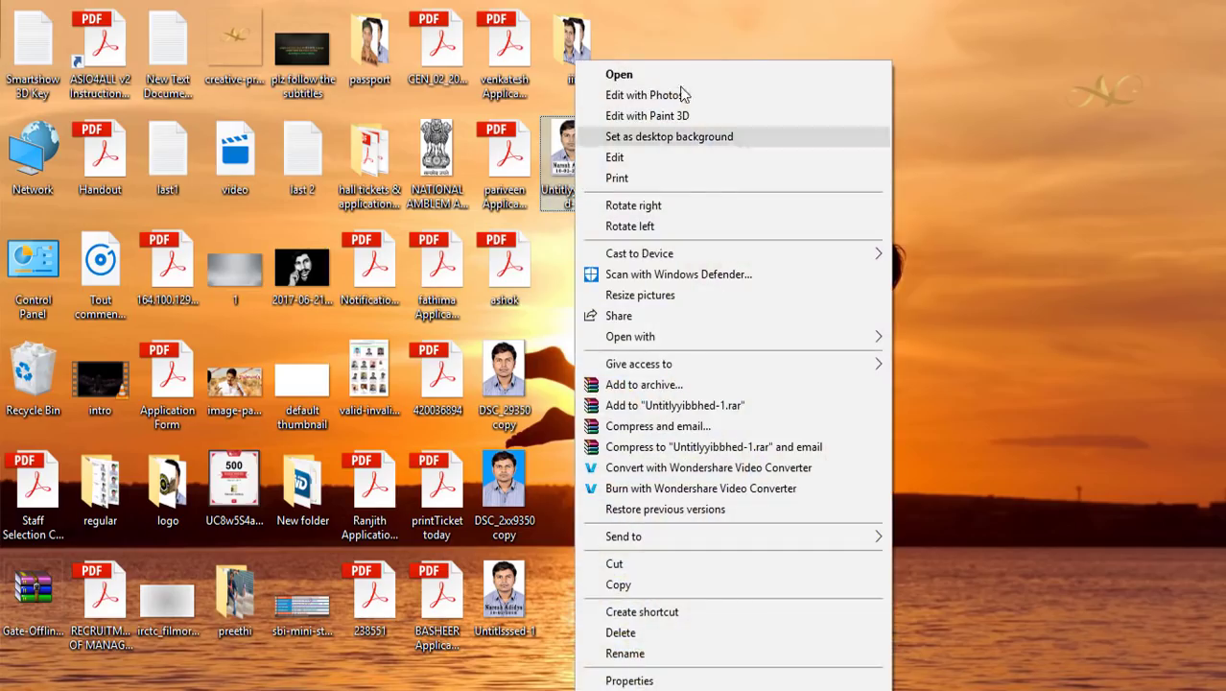
{"action": "left_click", "coordinate": [628, 680]}
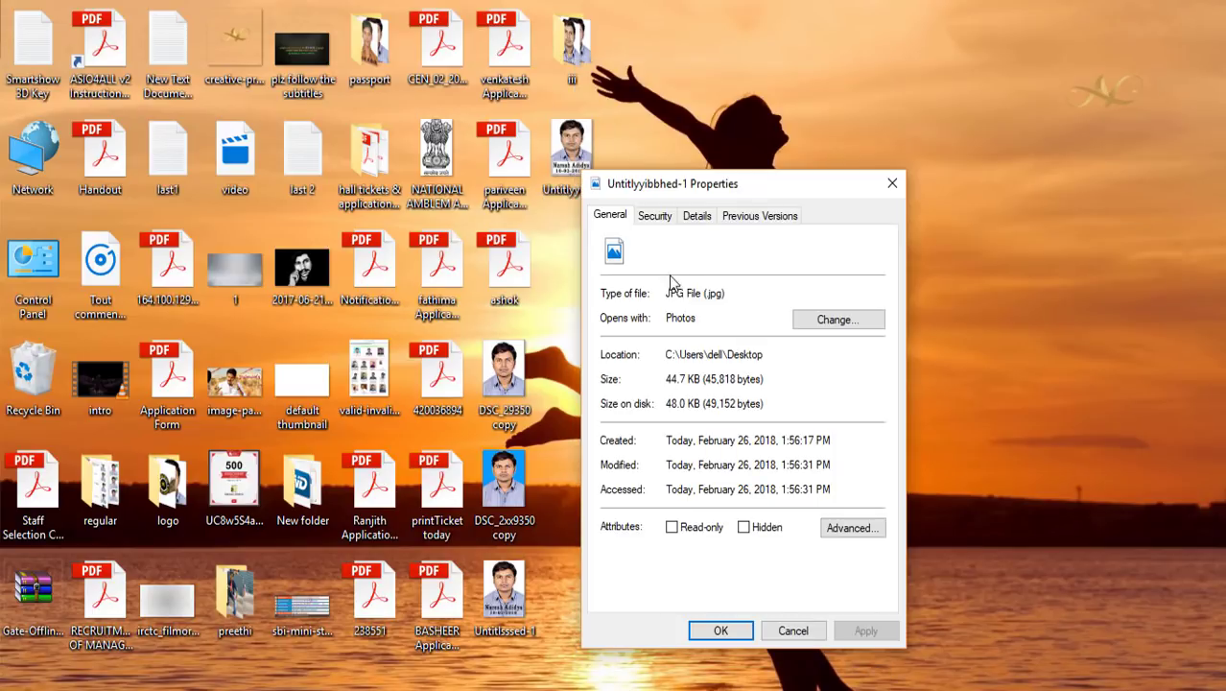
{"action": "left_click", "coordinate": [699, 217]}
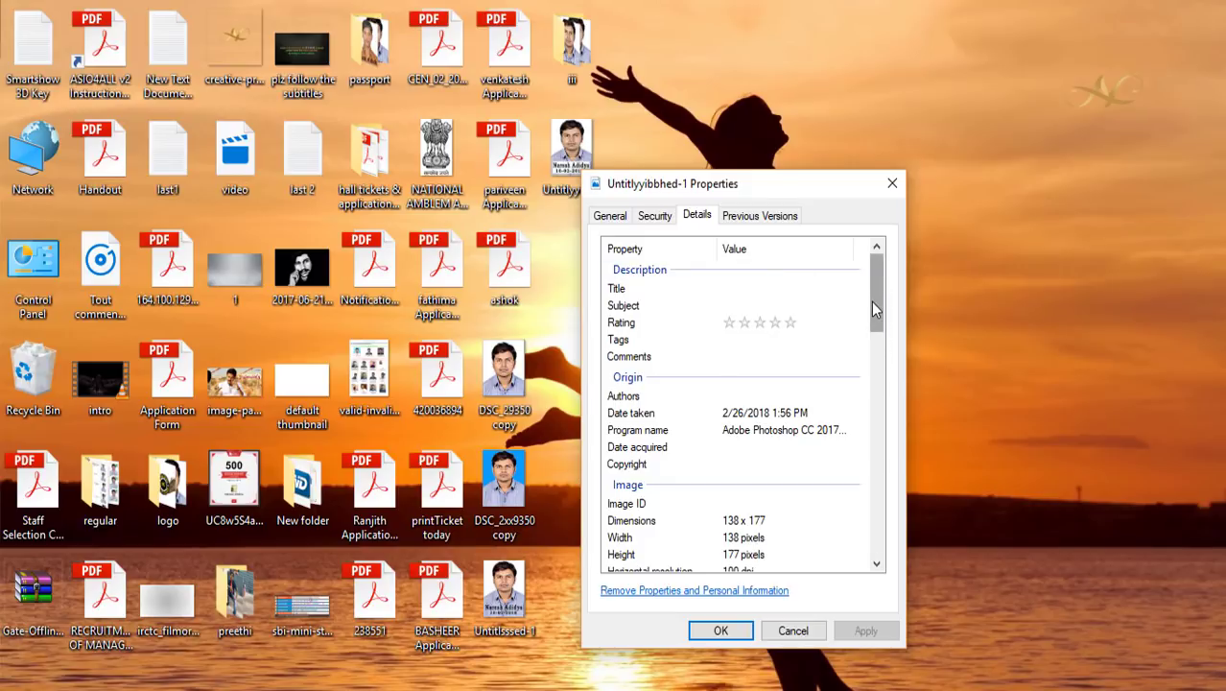
{"action": "scroll", "coordinate": [871, 298], "scroll_direction": "down", "scroll_amount": 3}
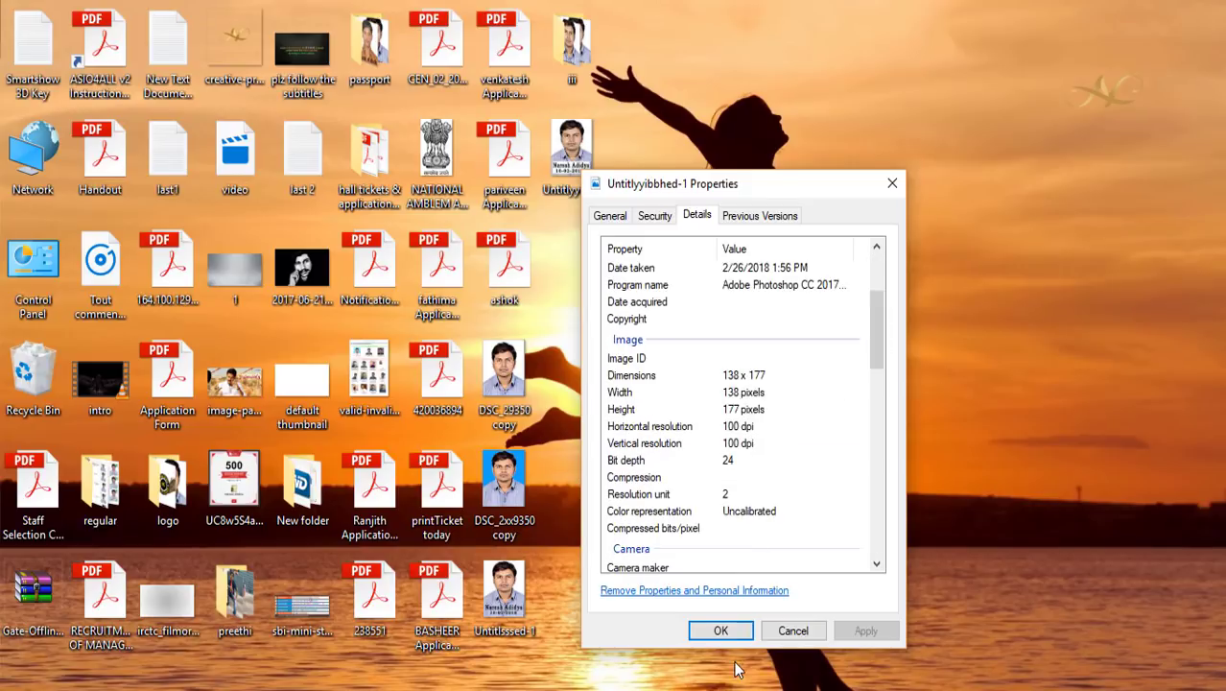